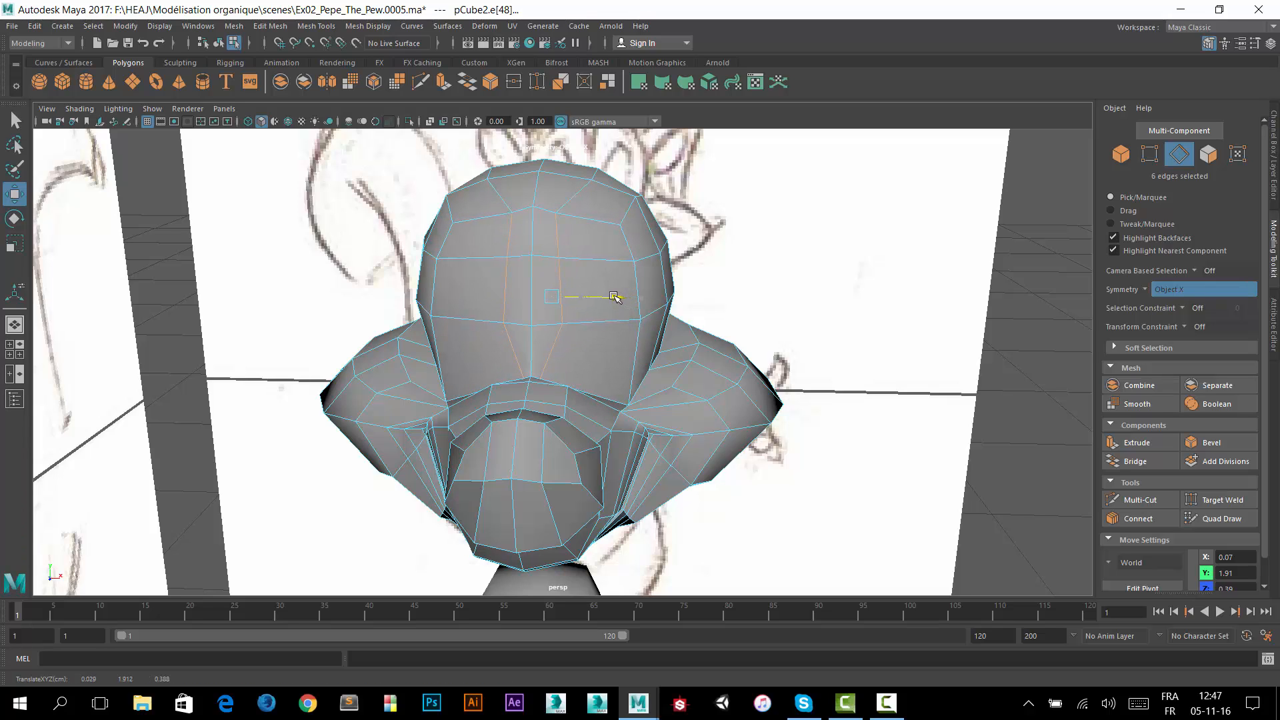
# Reposition the vertical edges beside the face's centre line with Object X symmetry on.
pyautogui.click(555, 231)
pyautogui.click(558, 230)
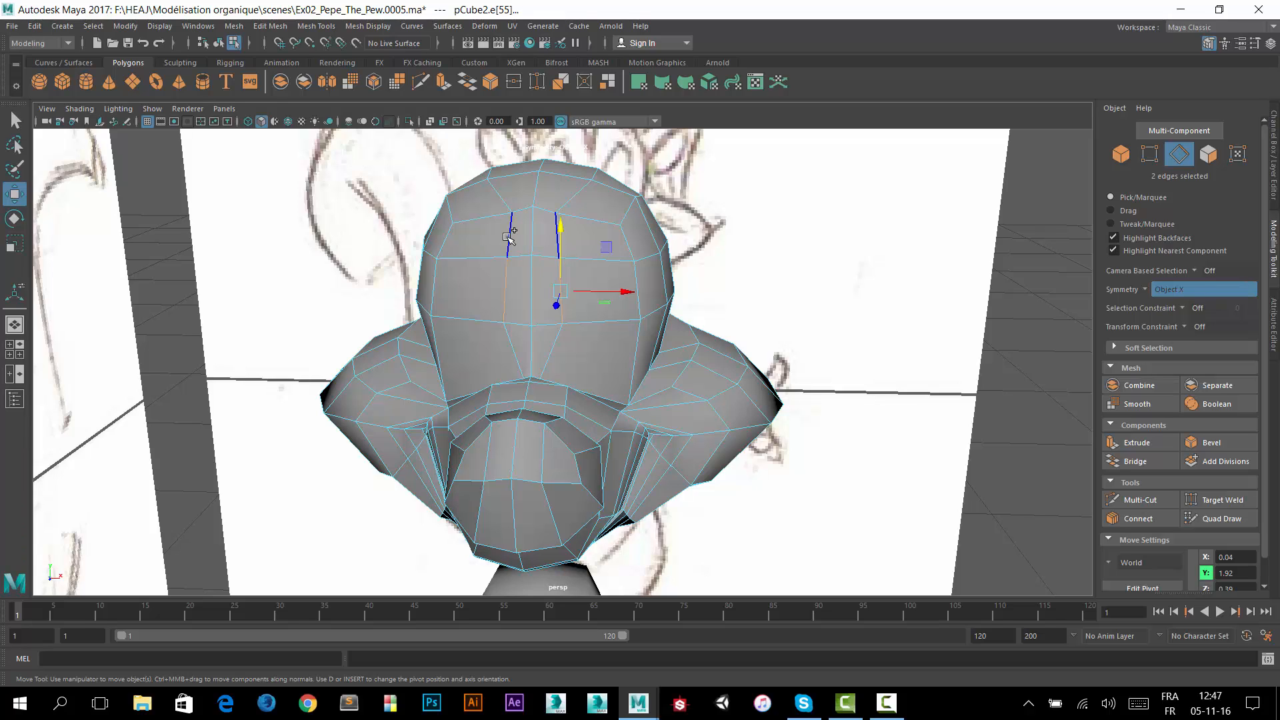
pyautogui.click(596, 270)
pyautogui.moveTo(560, 273); pyautogui.dragTo(462, 294)
pyautogui.scroll(3, 613, 252)
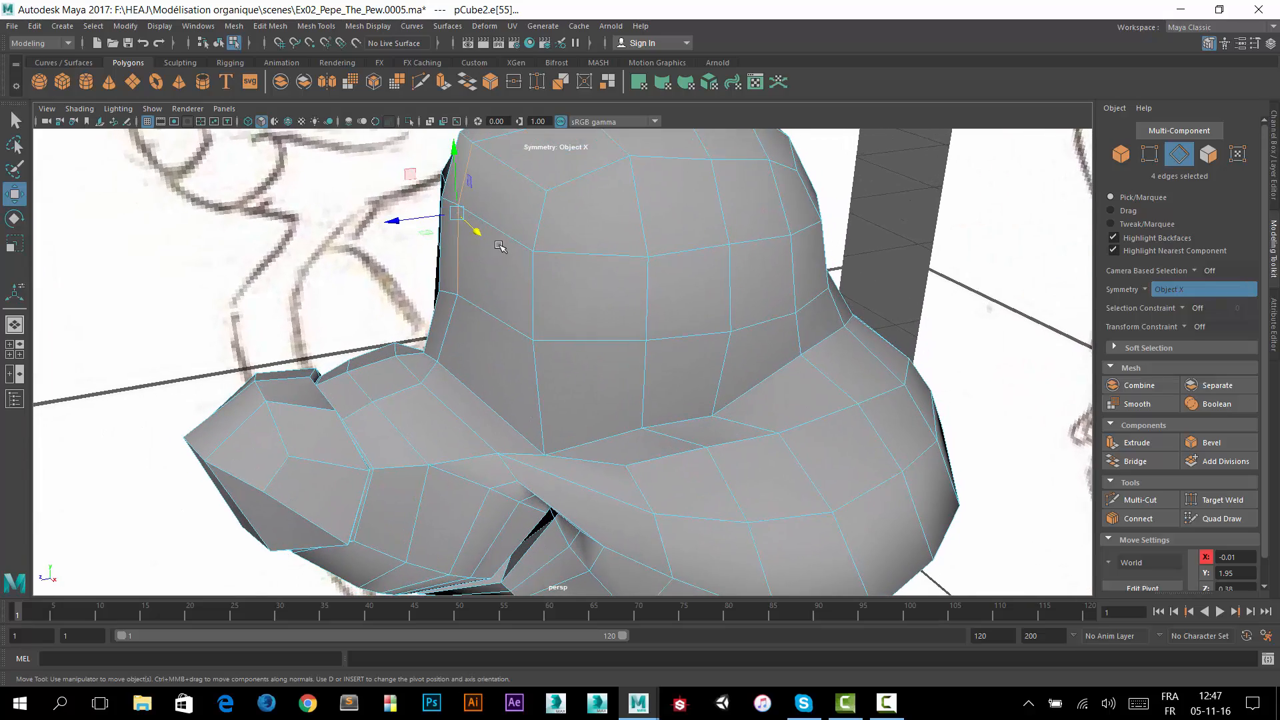
pyautogui.keyDown('alt'); pyautogui.moveTo(614, 251); pyautogui.dragTo(467, 279); pyautogui.keyUp('alt')
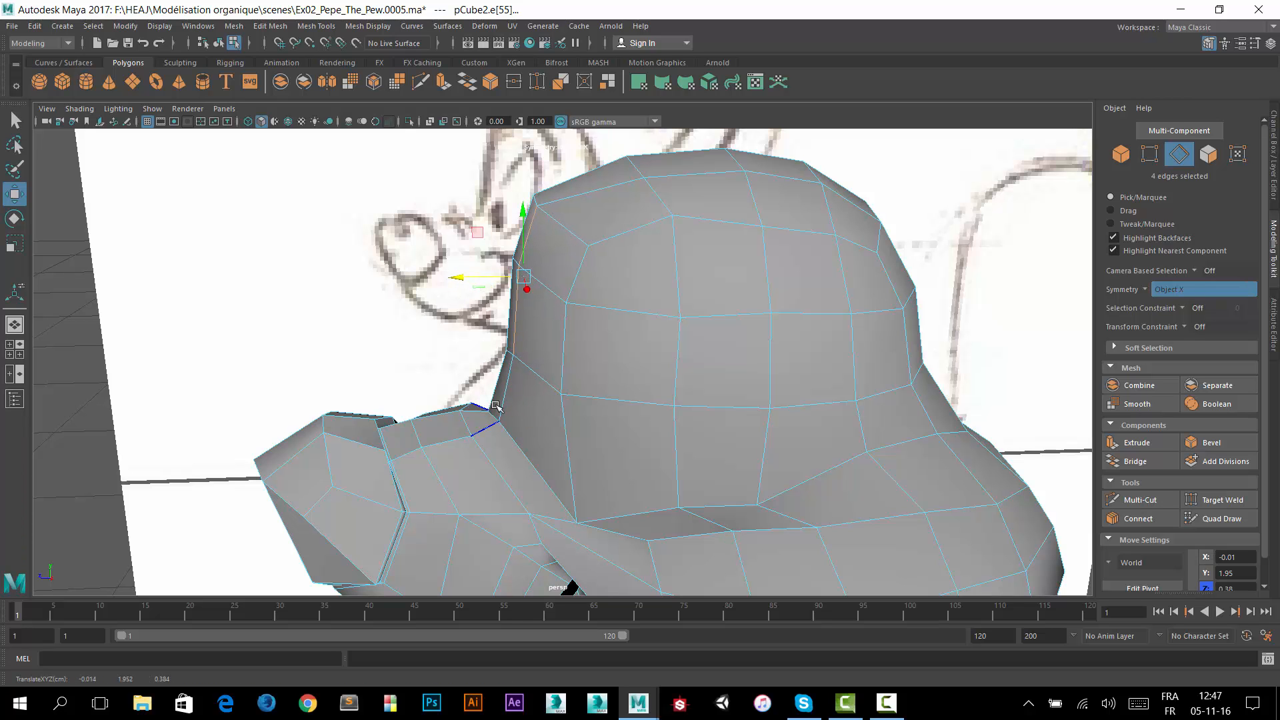
# Move the vertical edges running through the eye areas inward and backward to round the front of the head.
pyautogui.keyDown('alt'); pyautogui.moveTo(495, 405); pyautogui.dragTo(553, 460); pyautogui.keyUp('alt')
pyautogui.click(584, 417)
pyautogui.keyDown('shift'); pyautogui.click(616, 382); pyautogui.keyUp('shift')
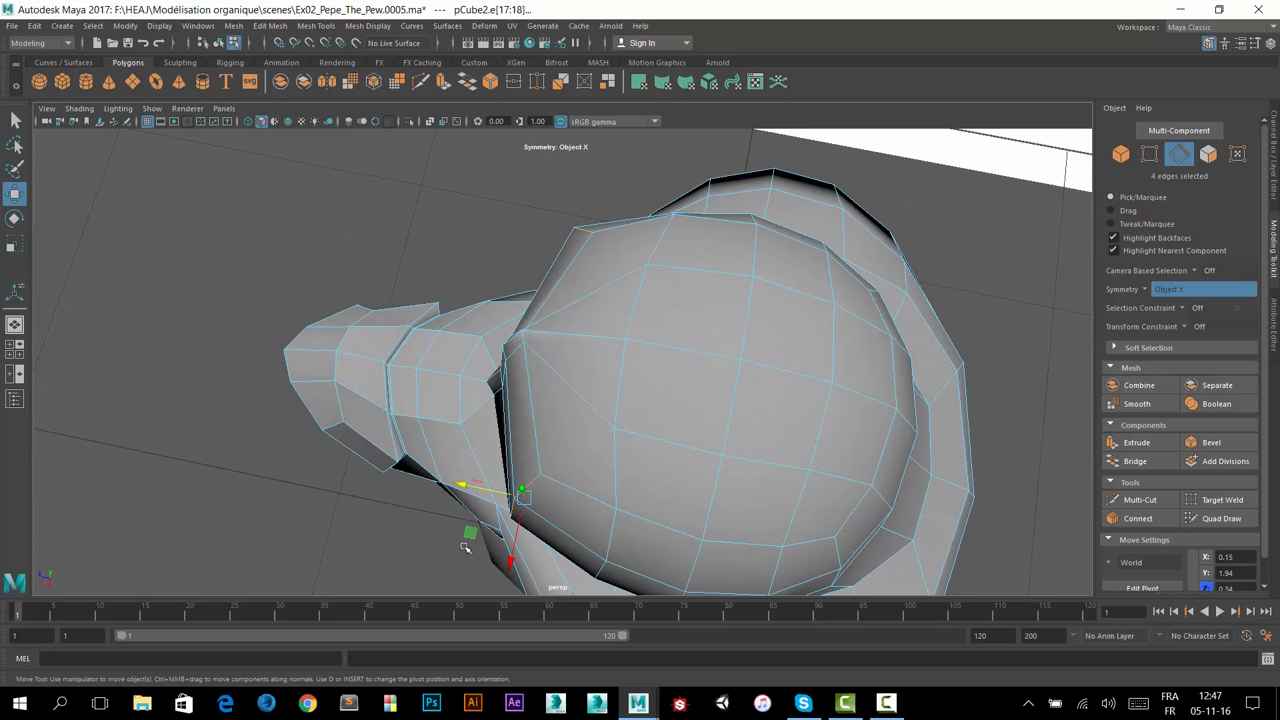
pyautogui.moveTo(470, 534); pyautogui.dragTo(587, 301)
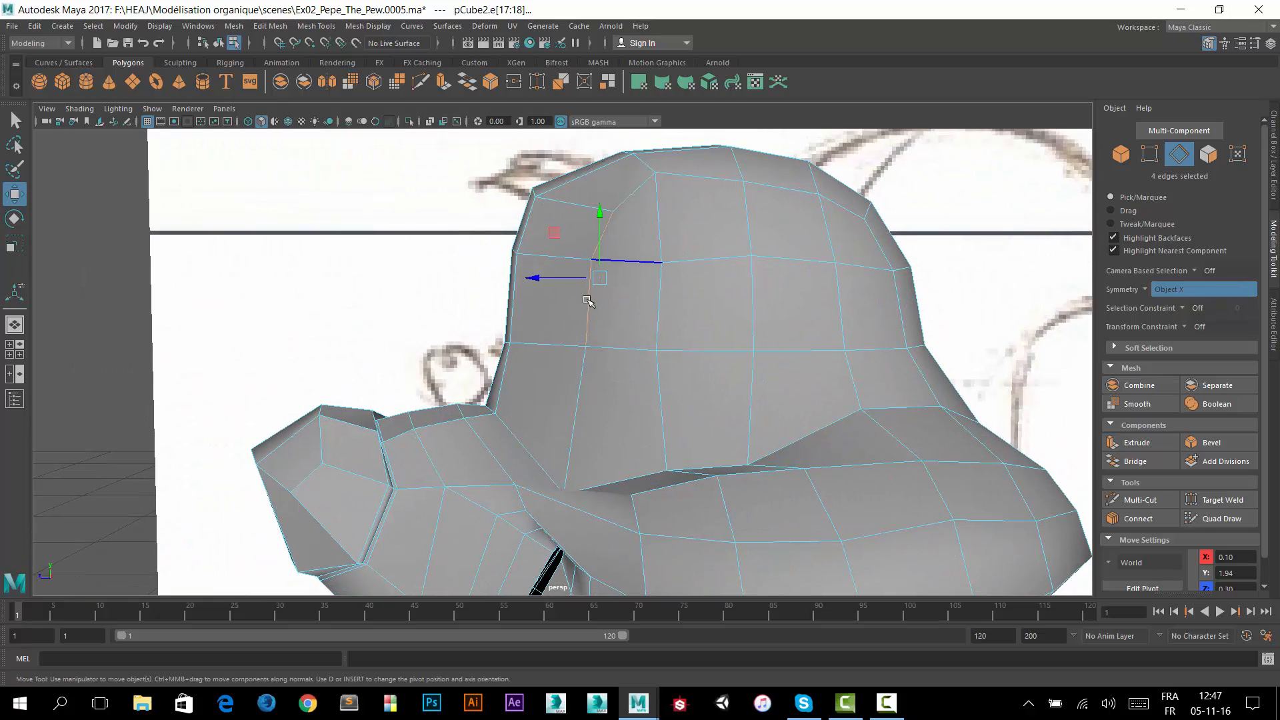
pyautogui.keyDown('alt'); pyautogui.moveTo(729, 342); pyautogui.dragTo(663, 346); pyautogui.keyUp('alt')
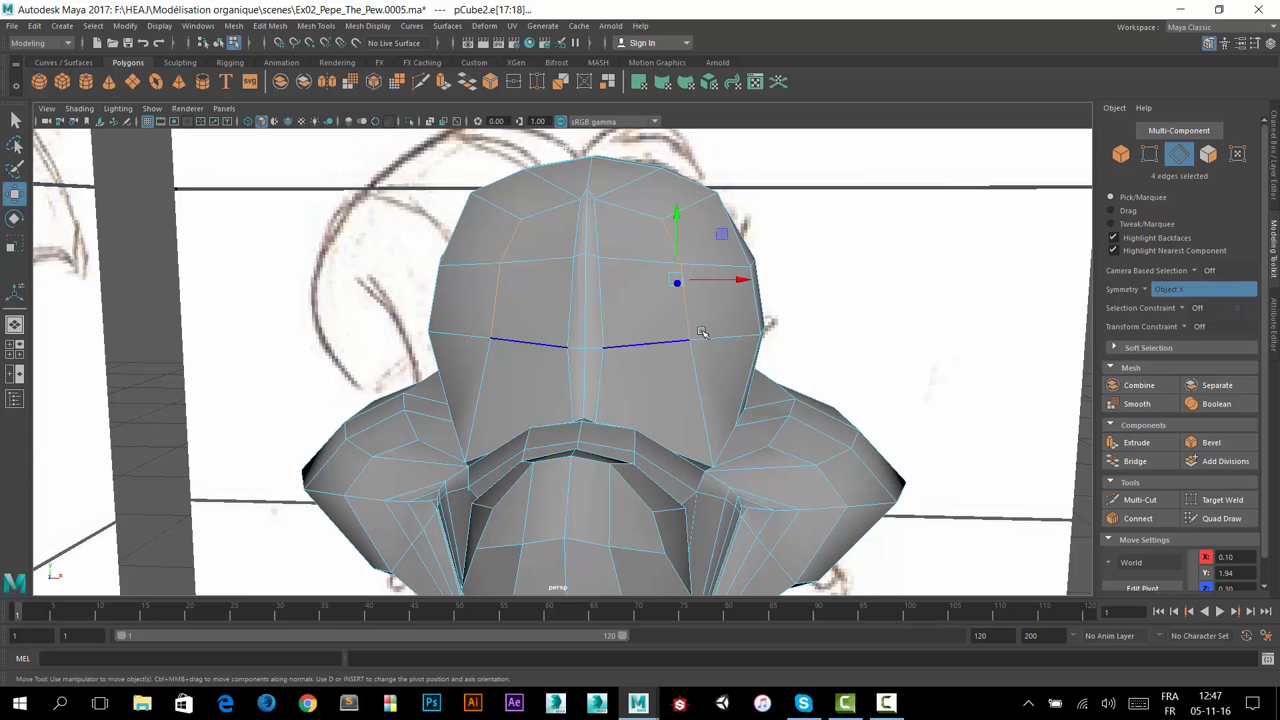
pyautogui.moveTo(727, 304); pyautogui.dragTo(686, 313)
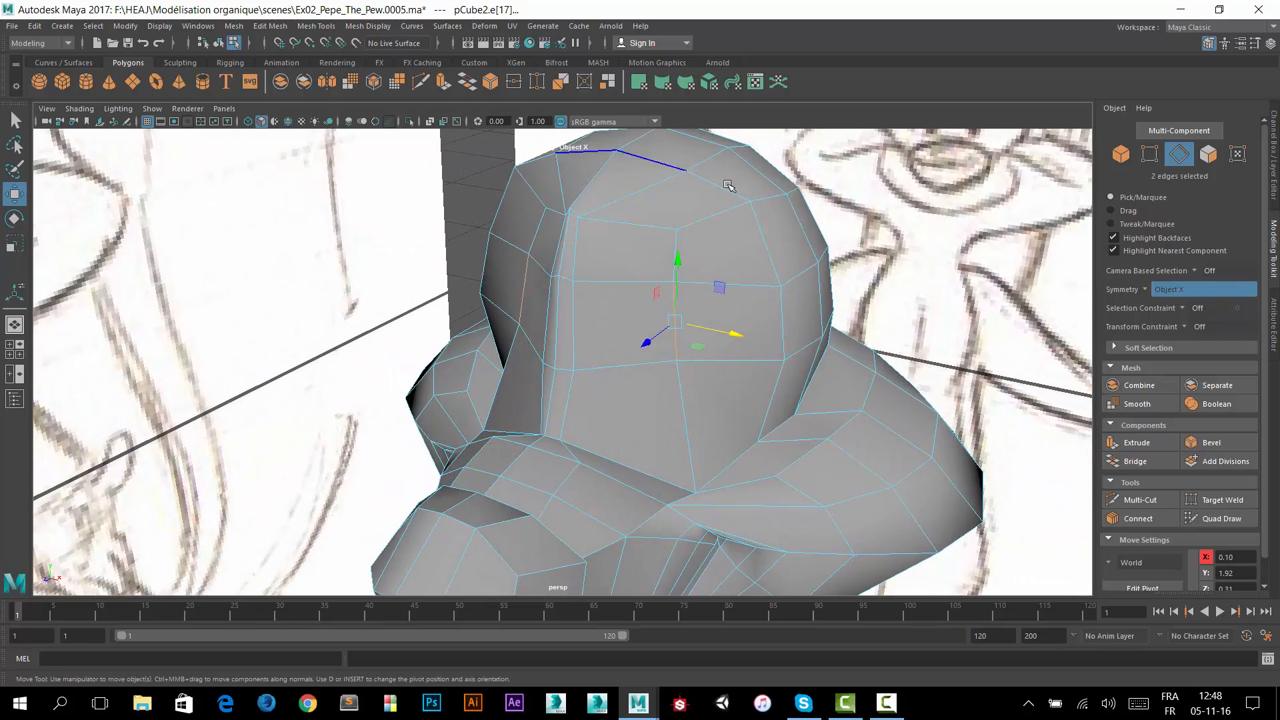
pyautogui.keyDown('alt'); pyautogui.moveTo(729, 185); pyautogui.dragTo(347, 188); pyautogui.keyUp('alt')
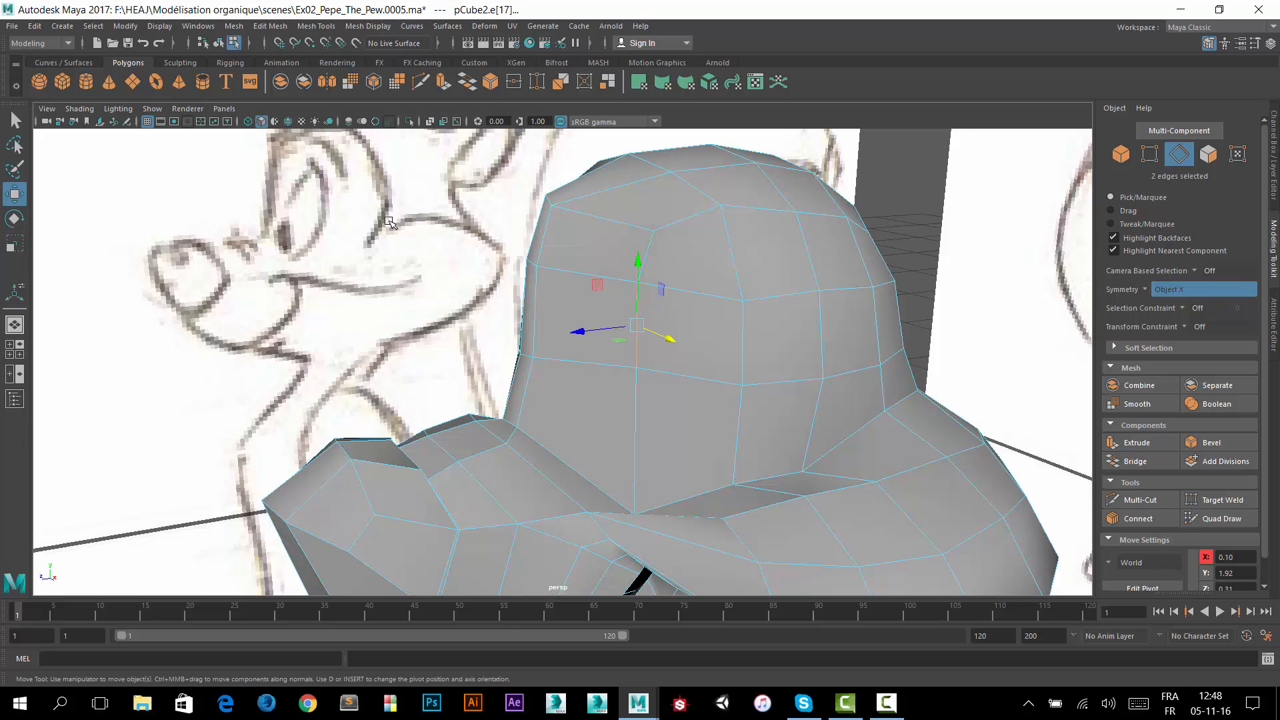
pyautogui.moveTo(624, 301)
pyautogui.keyDown('alt'); pyautogui.mouseDown()
pyautogui.moveTo(641, 321)
pyautogui.moveTo(620, 313)
pyautogui.moveTo(693, 312)
pyautogui.moveTo(634, 322)
pyautogui.mouseUp(); pyautogui.keyUp('alt')
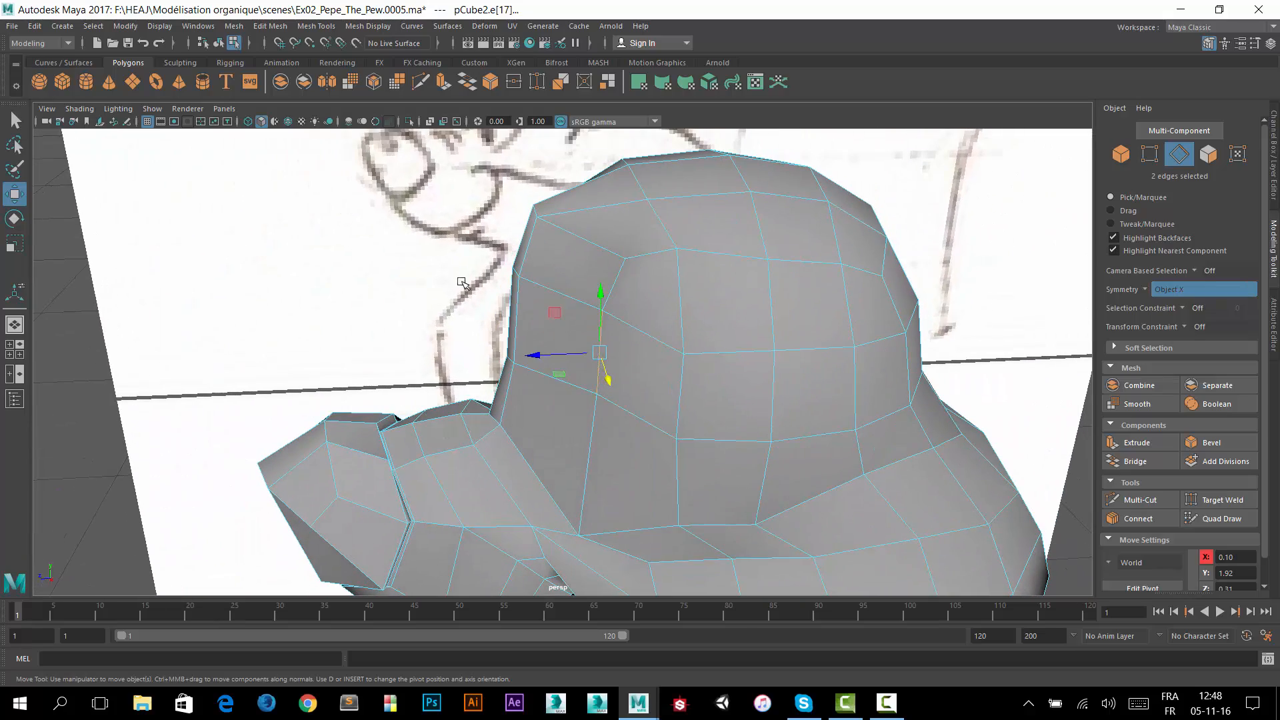
# Raise the mirrored vertices at the top of the eye areas to about Y 2.06 and fine-tune their horizontal position.
pyautogui.moveTo(347, 237); pyautogui.dragTo(290, 237, button='right')
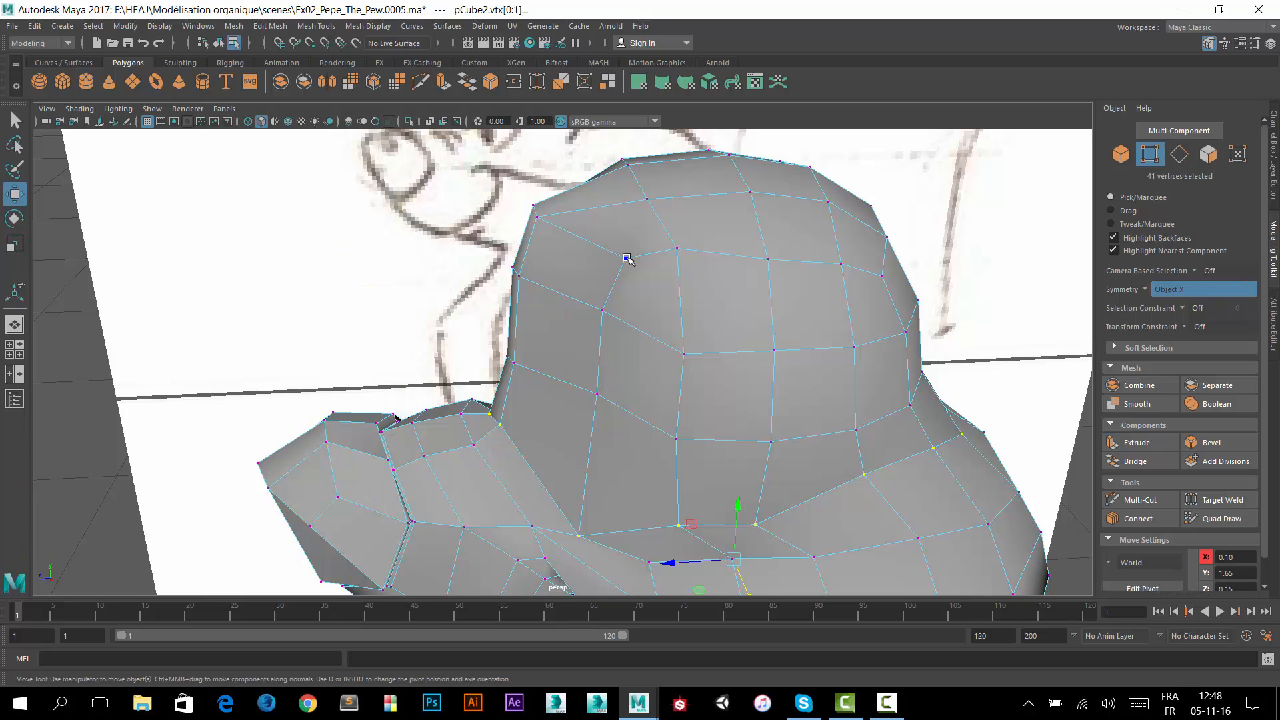
pyautogui.click(625, 259)
pyautogui.keyDown('alt'); pyautogui.moveTo(619, 281); pyautogui.dragTo(606, 257); pyautogui.keyUp('alt')
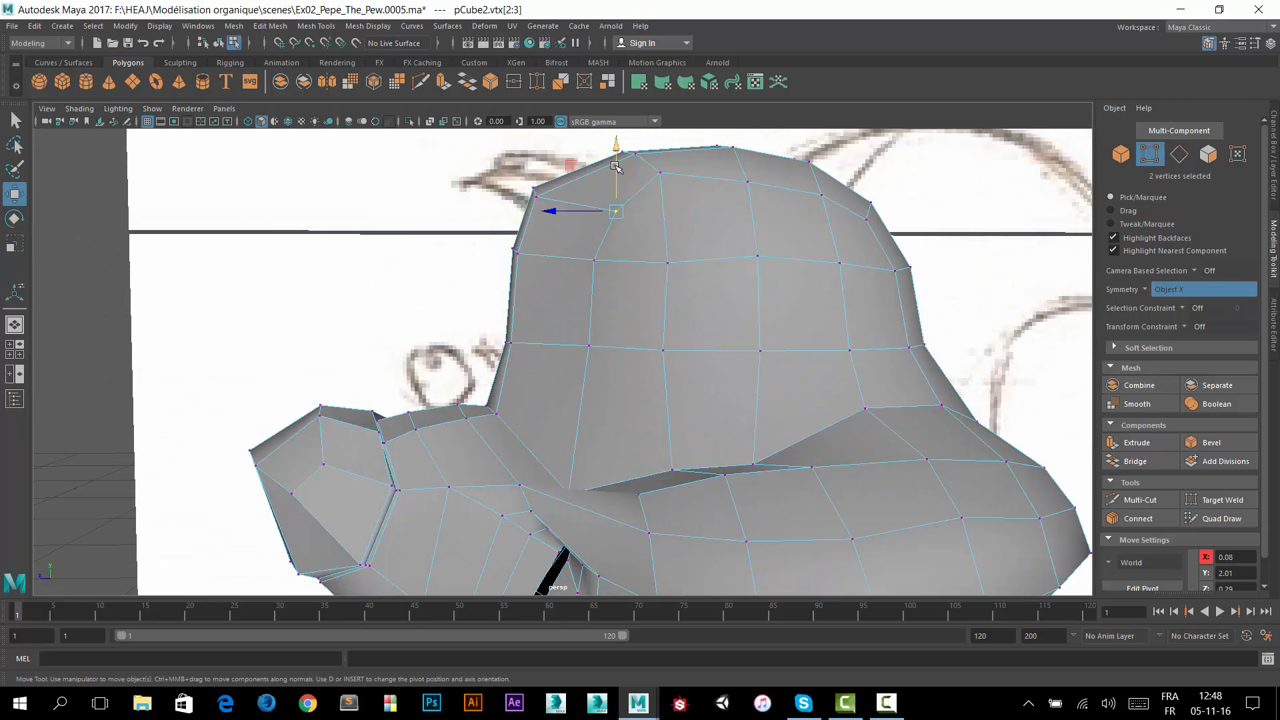
pyautogui.moveTo(615, 166); pyautogui.dragTo(615, 129)
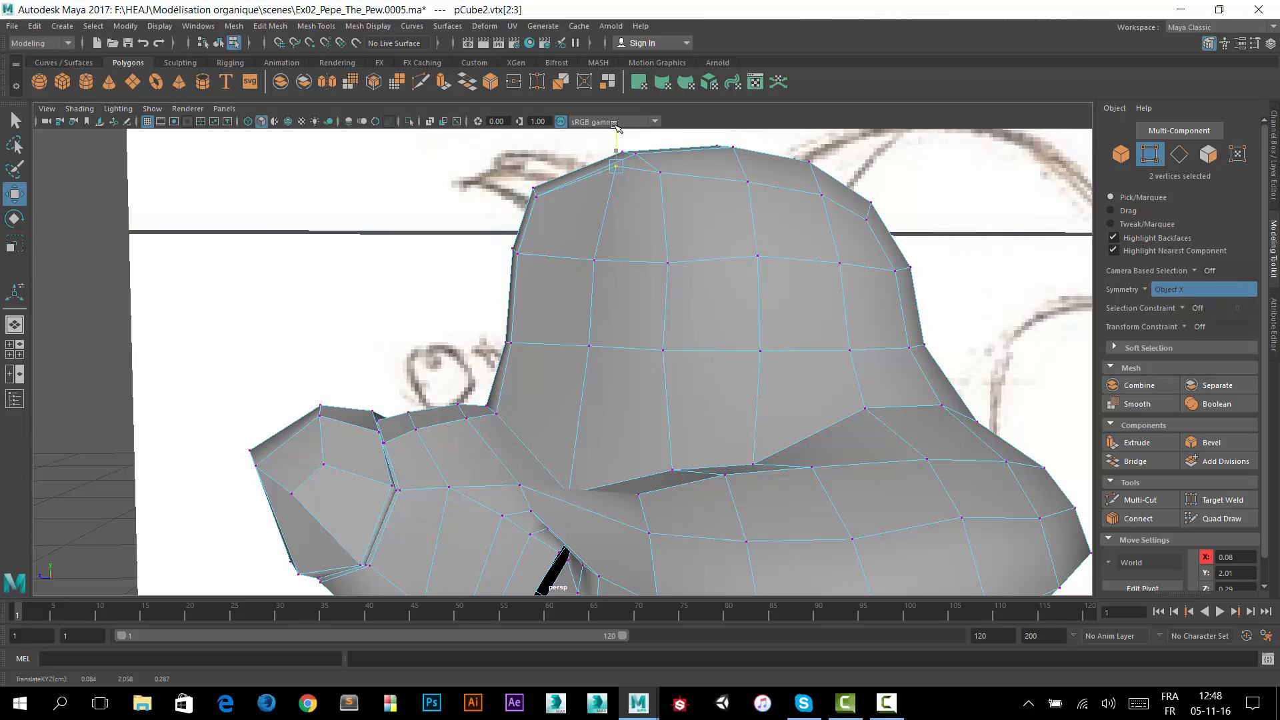
pyautogui.keyDown('alt'); pyautogui.moveTo(588, 244); pyautogui.dragTo(712, 367); pyautogui.keyUp('alt')
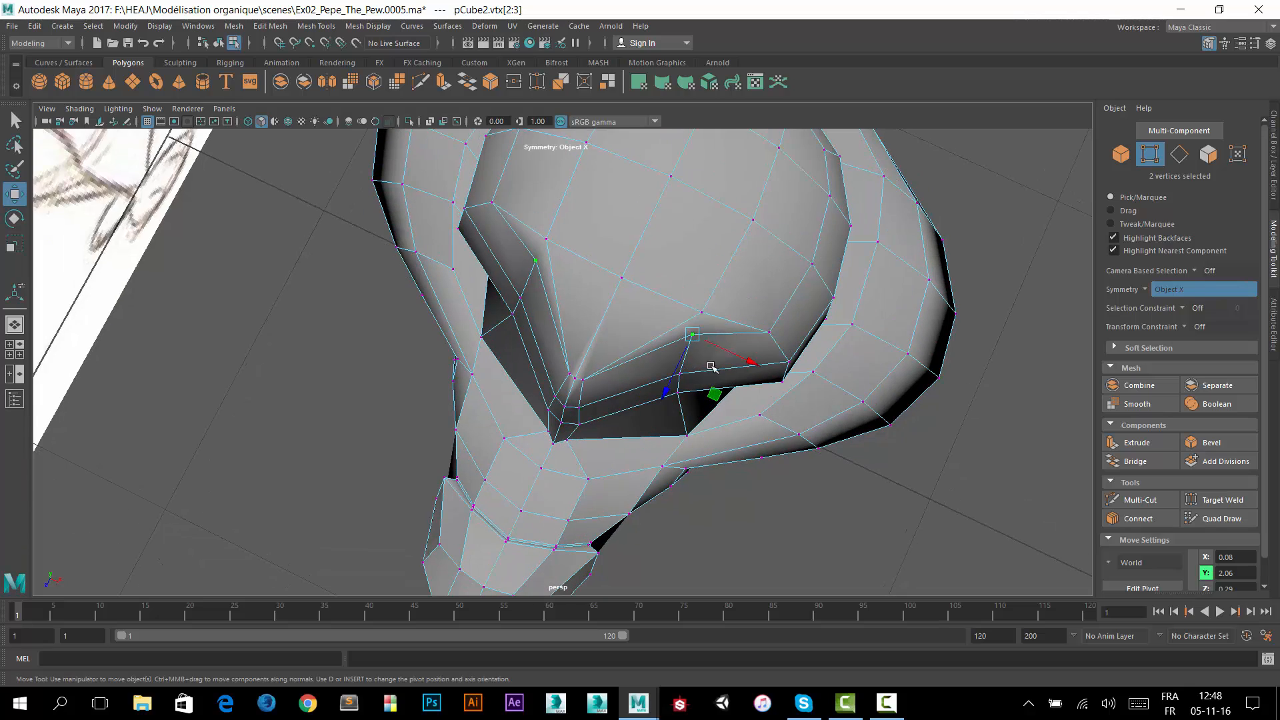
pyautogui.moveTo(717, 402); pyautogui.dragTo(724, 393, button='middle')
pyautogui.keyDown('alt'); pyautogui.moveTo(722, 393); pyautogui.dragTo(650, 267); pyautogui.keyUp('alt')
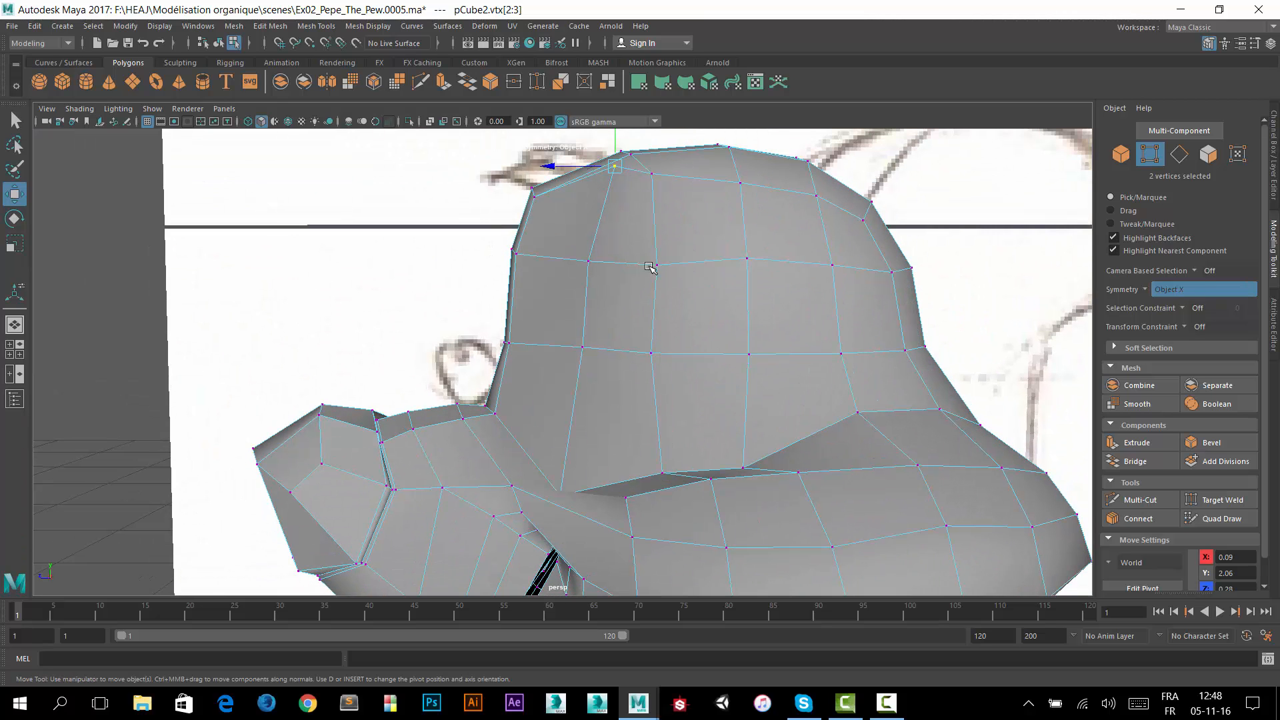
# Adjust the mirrored vertices on the outer side of the eye areas.
pyautogui.click(664, 322)
pyautogui.moveTo(604, 314); pyautogui.dragTo(584, 275)
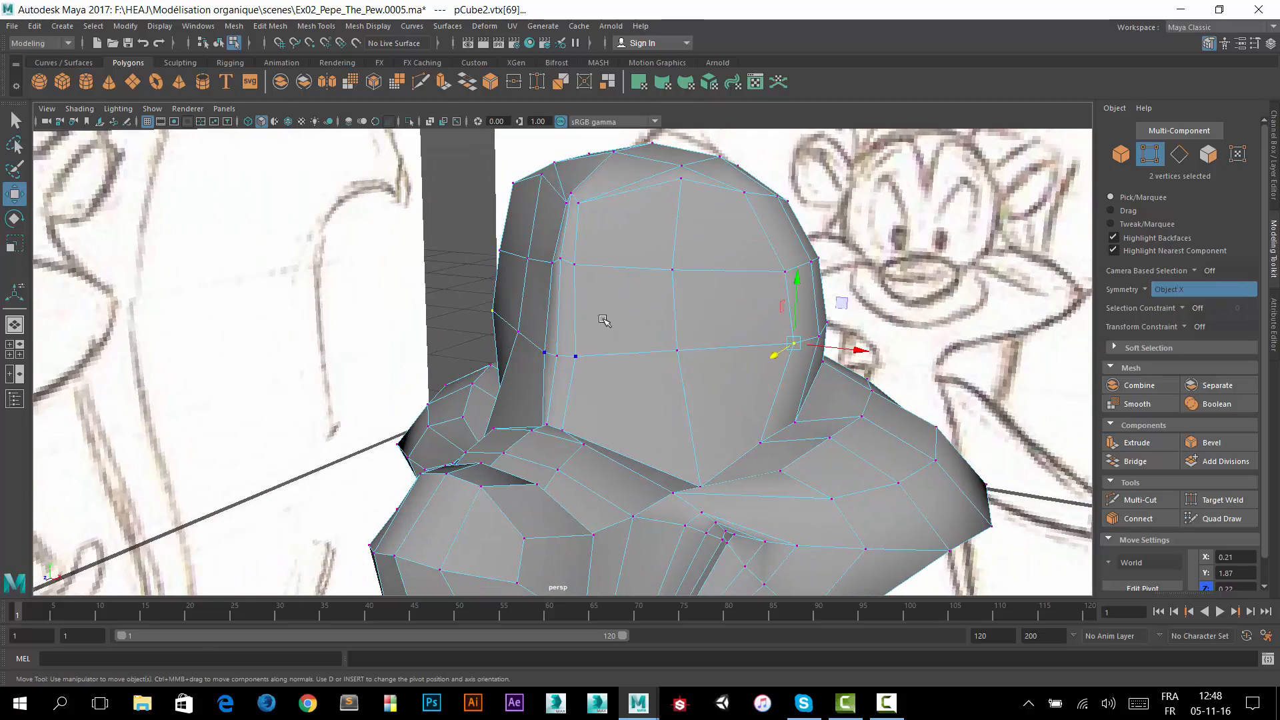
pyautogui.keyDown('alt'); pyautogui.moveTo(697, 321); pyautogui.dragTo(643, 325); pyautogui.keyUp('alt')
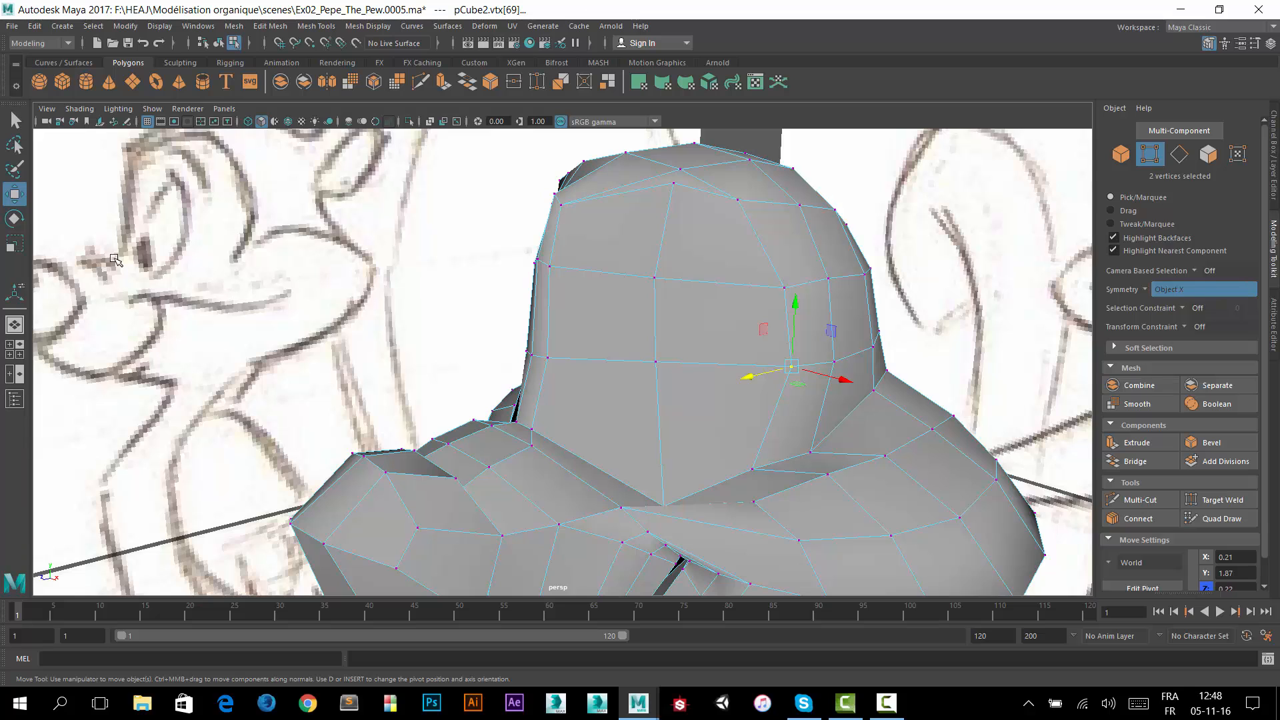
# Select the six faces of each eye area and bevel them with a fraction of 0.5.
pyautogui.rightClick(273, 243)
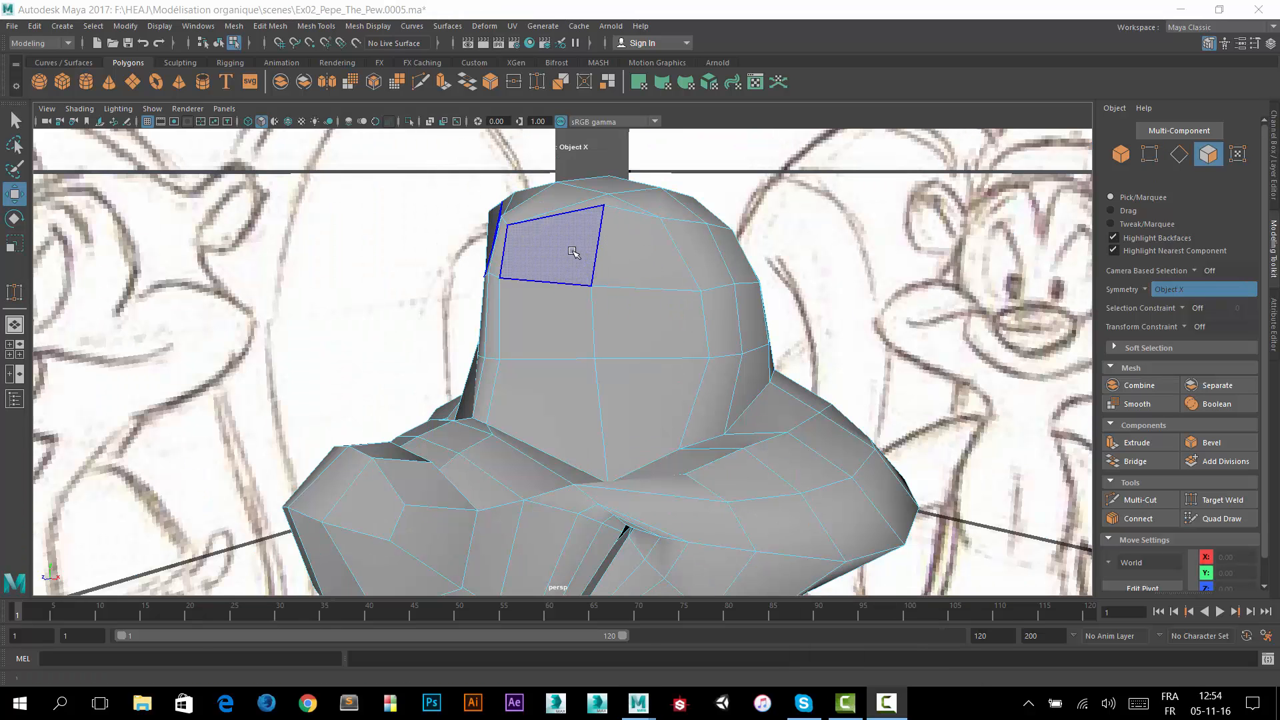
pyautogui.click(574, 252)
pyautogui.keyDown('shift'); pyautogui.click(642, 271); pyautogui.keyUp('shift')
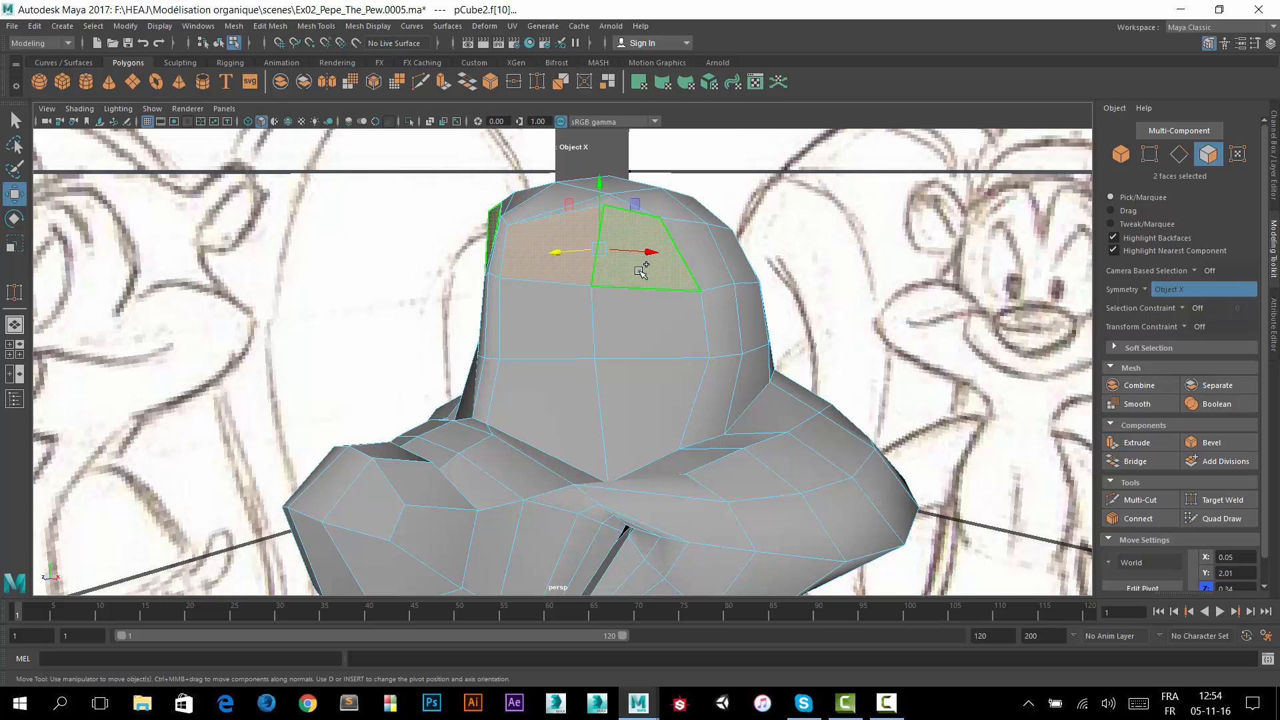
pyautogui.keyDown('shift'); pyautogui.click(644, 320); pyautogui.keyUp('shift')
pyautogui.keyDown('shift'); pyautogui.click(585, 321); pyautogui.keyUp('shift')
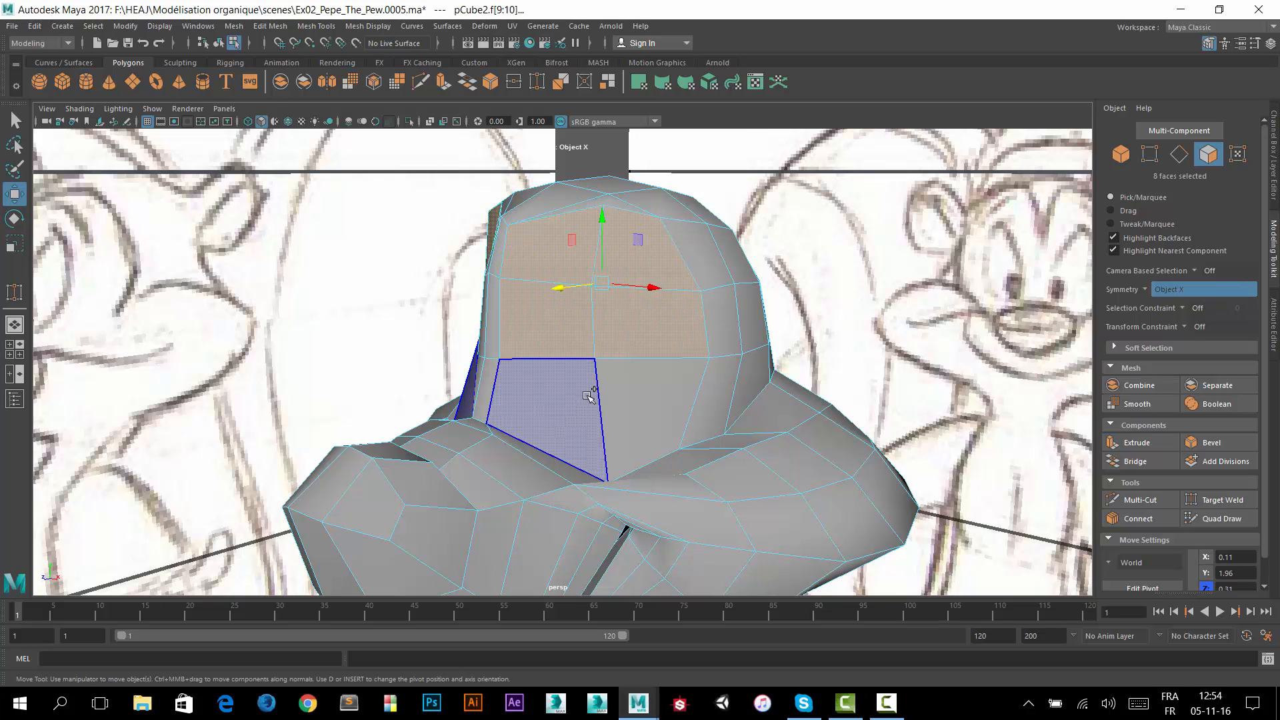
pyautogui.keyDown('shift'); pyautogui.click(589, 396); pyautogui.keyUp('shift')
pyautogui.keyDown('shift'); pyautogui.click(637, 383); pyautogui.keyUp('shift')
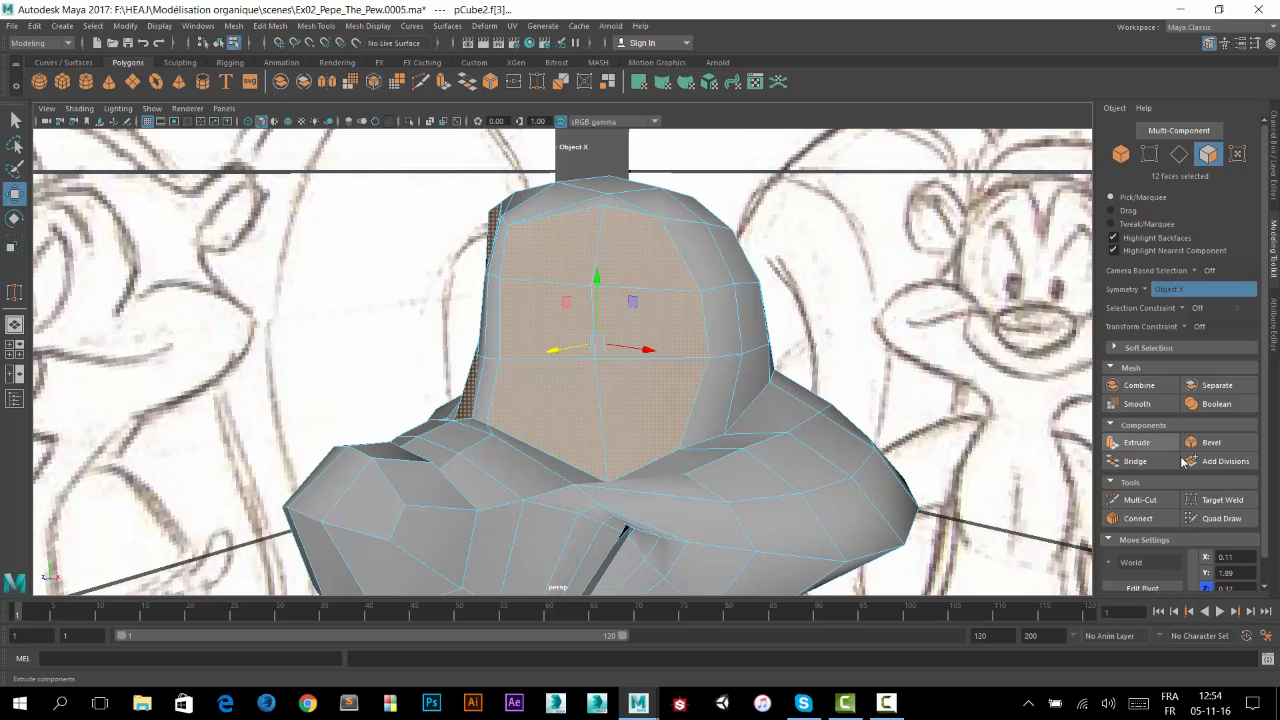
pyautogui.click(1209, 443)
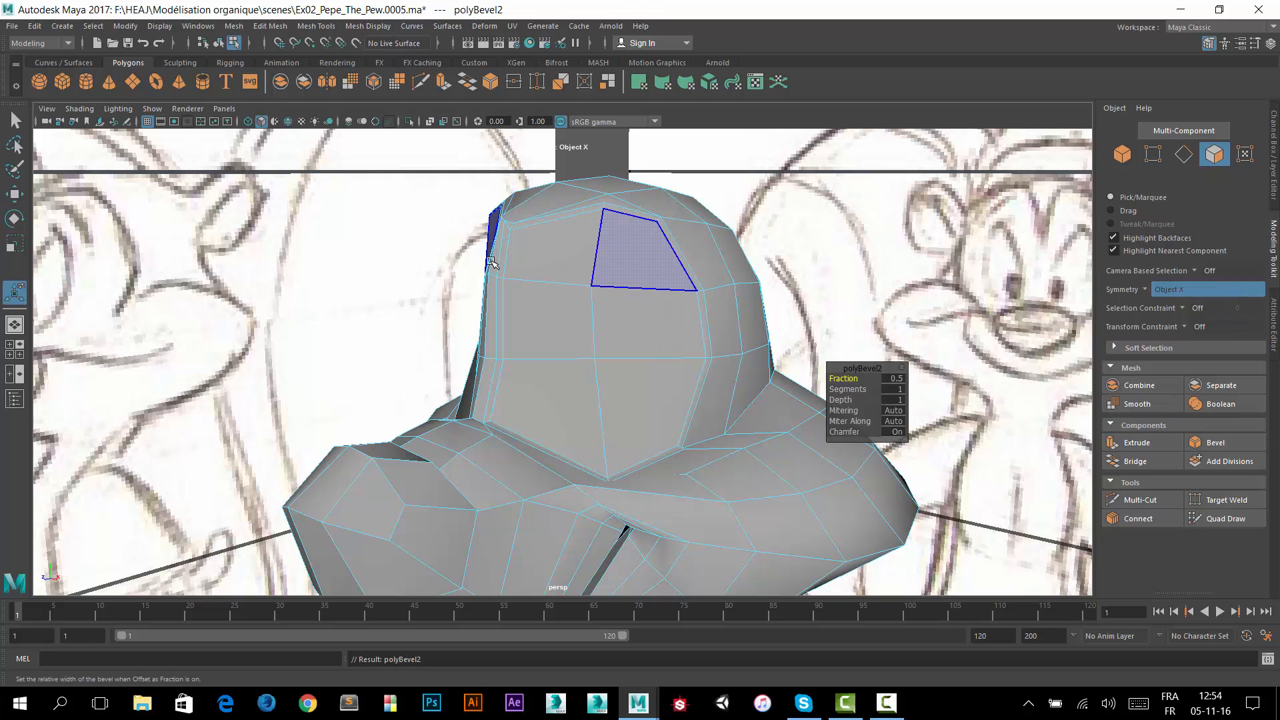
pyautogui.click(27, 194)
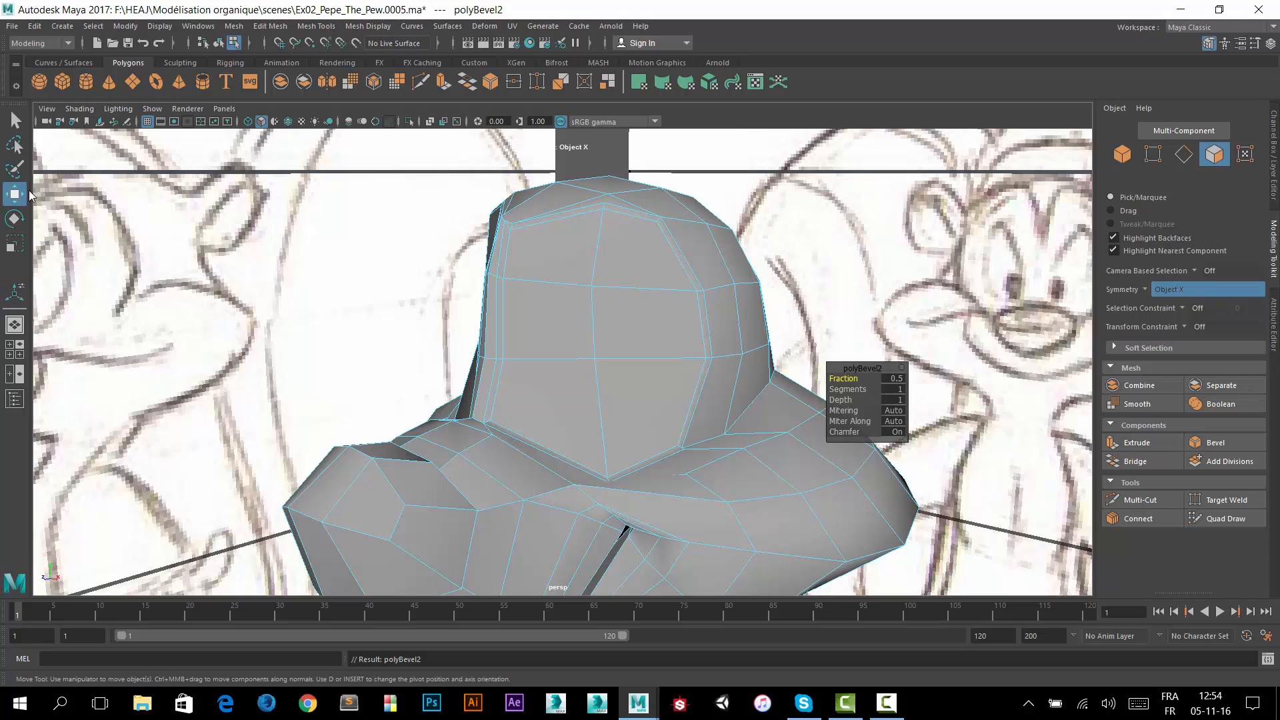
pyautogui.click(630, 247)
# Weld the extra bevel vertex at the upper inner corner of the eye area onto its neighbour with Target Weld.
pyautogui.scroll(5, 550, 262)
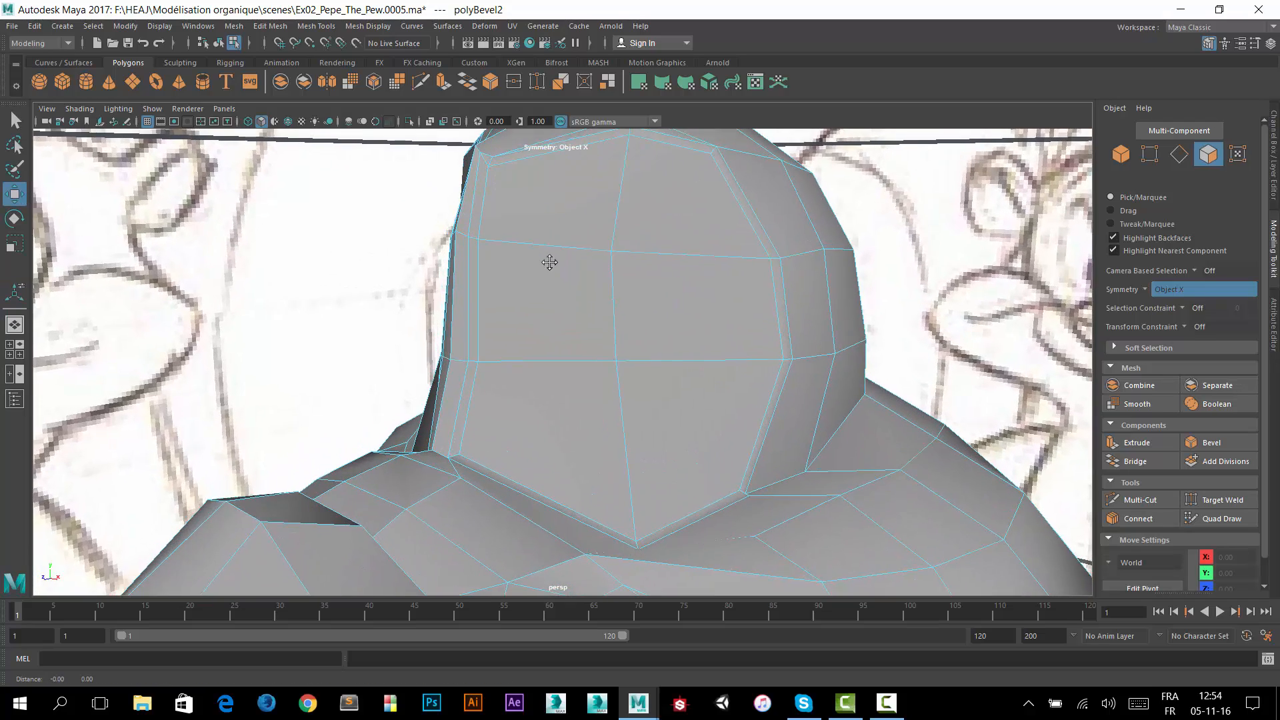
pyautogui.keyDown('alt'); pyautogui.moveTo(549, 262); pyautogui.dragTo(571, 374, button='middle'); pyautogui.keyUp('alt')
pyautogui.keyDown('alt'); pyautogui.moveTo(517, 422); pyautogui.dragTo(874, 253, button='right'); pyautogui.keyUp('alt')
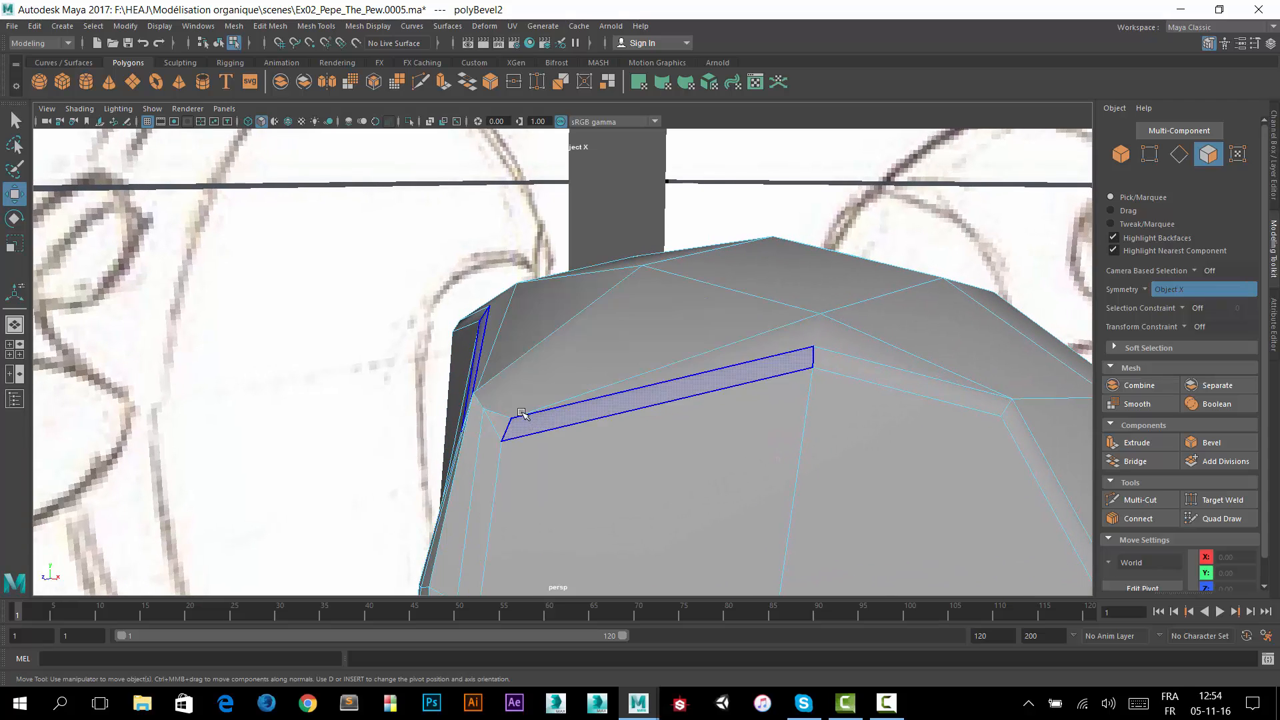
pyautogui.click(497, 420)
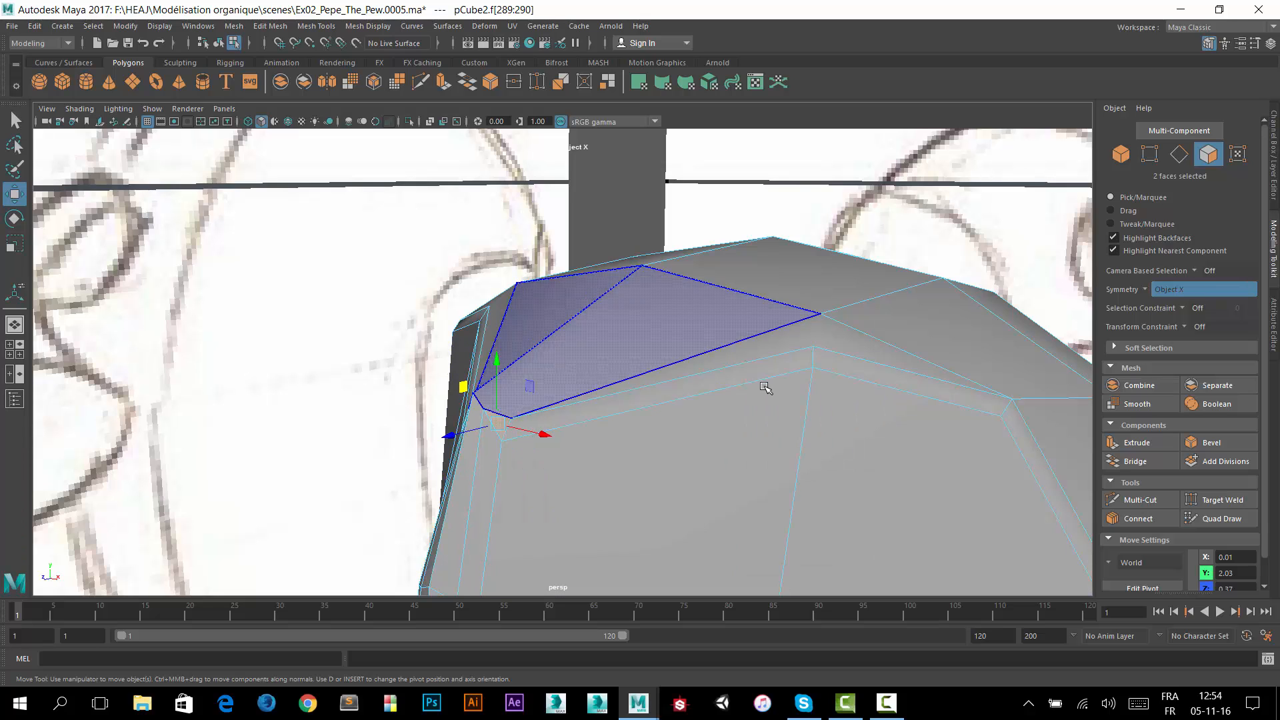
pyautogui.click(1215, 505)
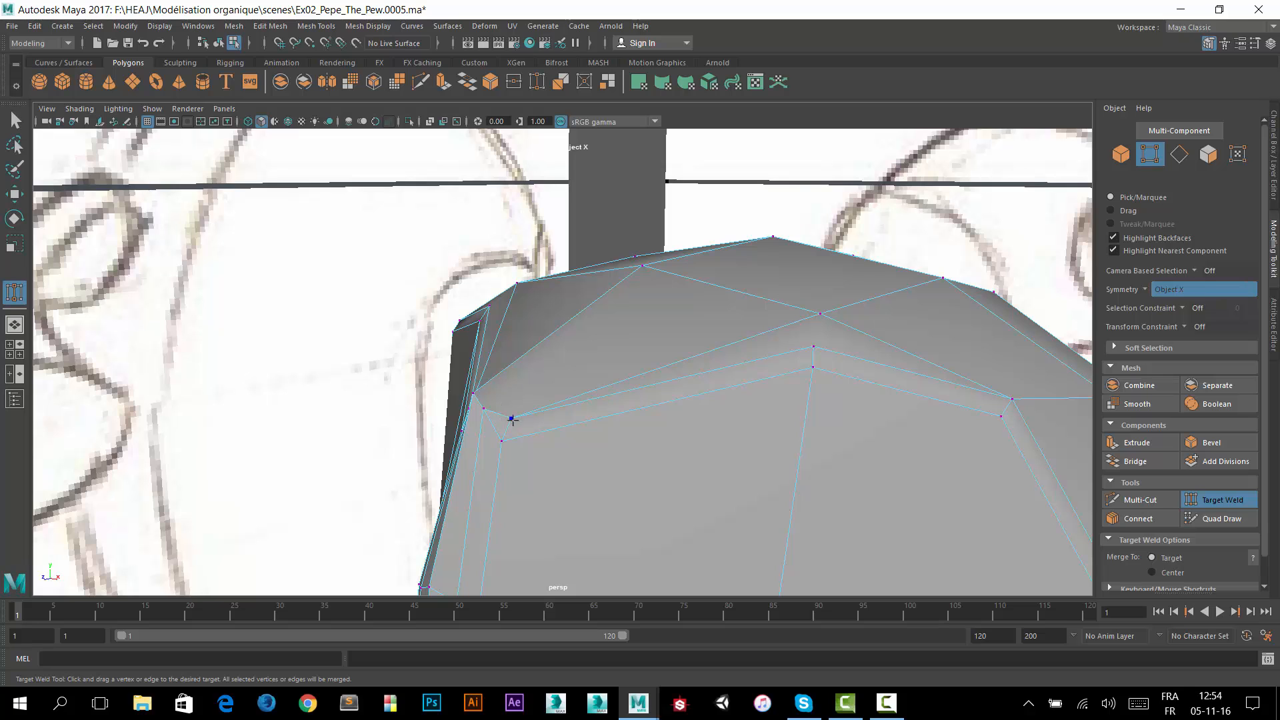
pyautogui.moveTo(485, 410); pyautogui.dragTo(485, 411)
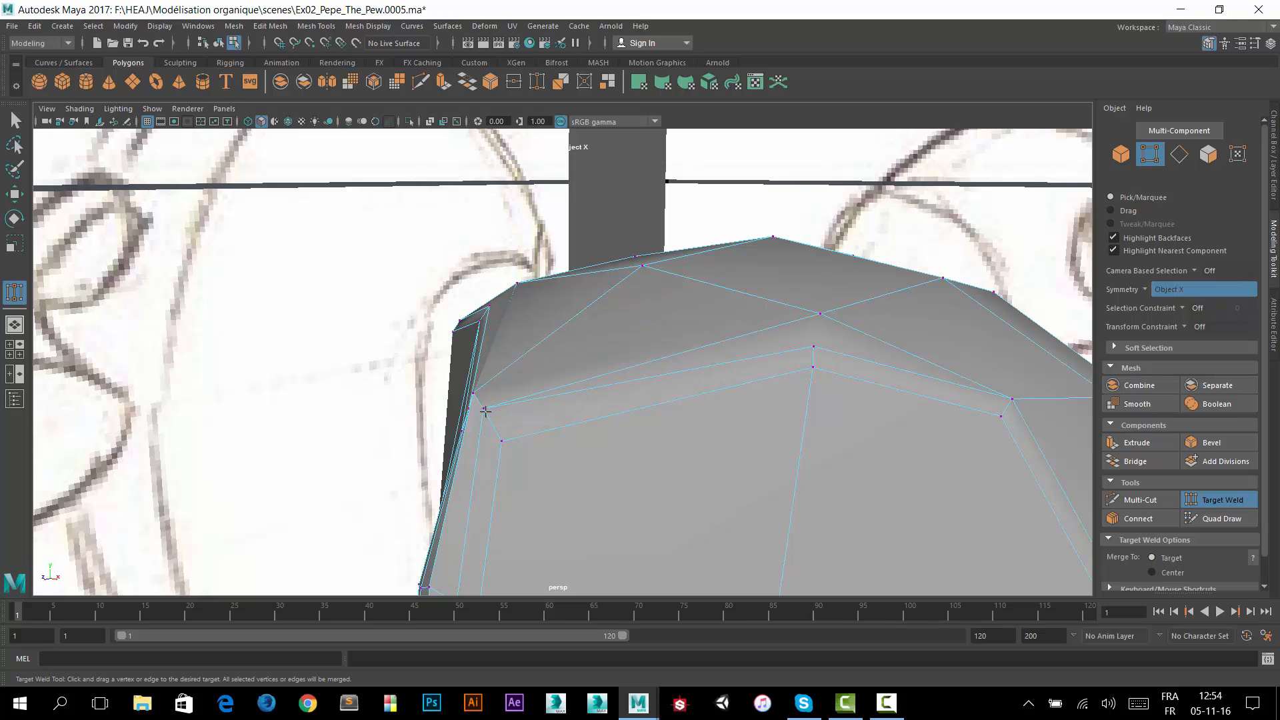
# Select the six inner faces of each eye area and scale them down uniformly to about 0.645.
pyautogui.keyDown('alt'); pyautogui.moveTo(664, 363); pyautogui.dragTo(411, 237); pyautogui.keyUp('alt')
pyautogui.moveTo(413, 235); pyautogui.dragTo(413, 273, button='right')
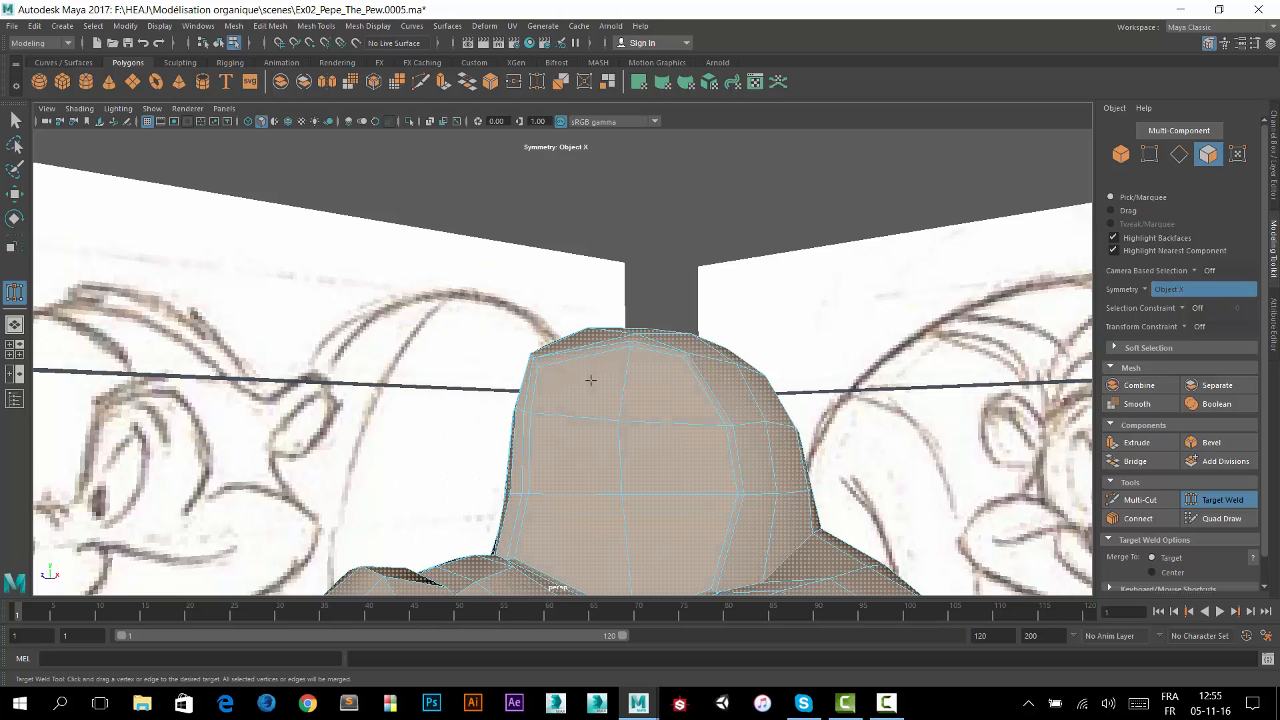
pyautogui.click(15, 121)
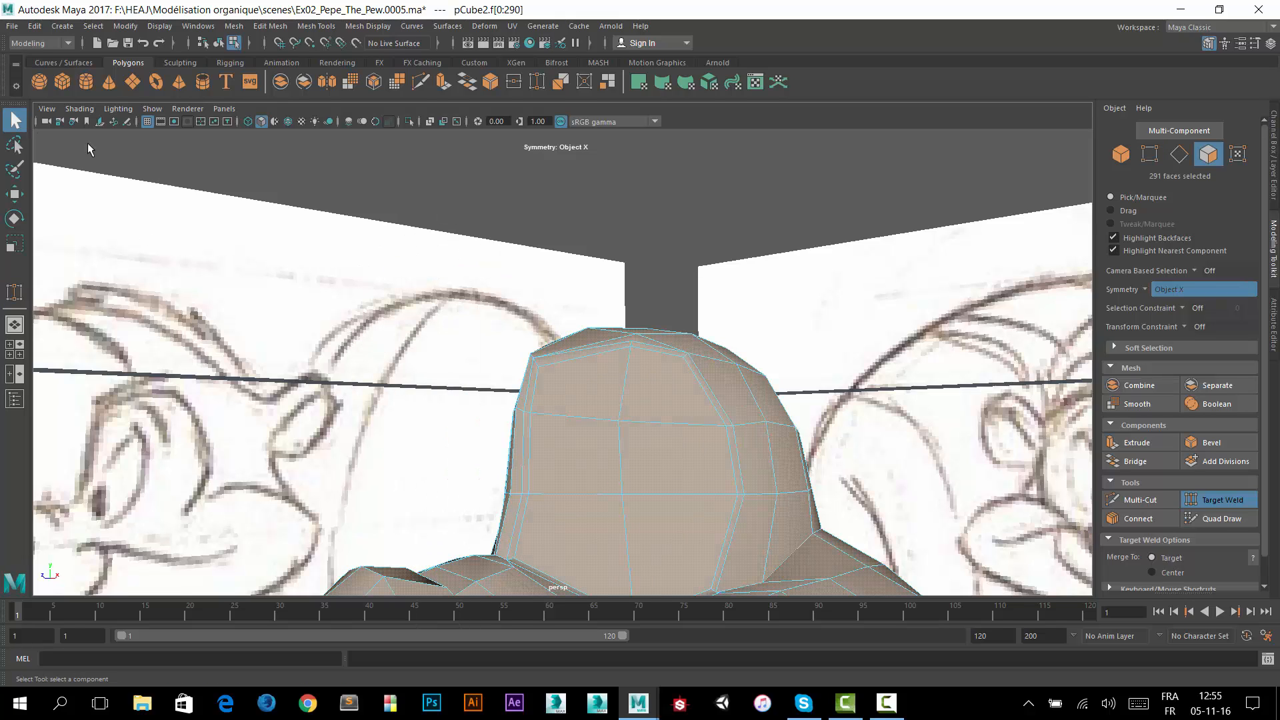
pyautogui.click(586, 400)
pyautogui.keyDown('shift'); pyautogui.click(661, 403); pyautogui.keyUp('shift')
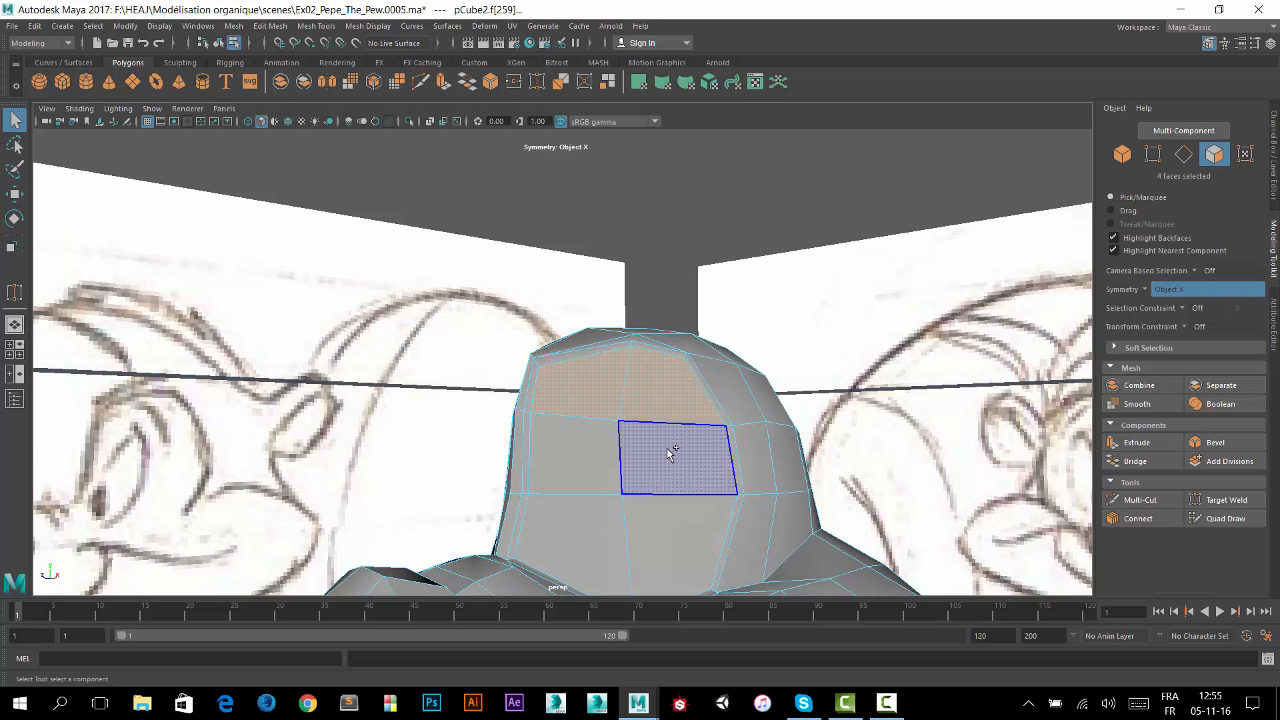
pyautogui.keyDown('shift'); pyautogui.click(672, 451); pyautogui.keyUp('shift')
pyautogui.keyDown('shift'); pyautogui.click(566, 458); pyautogui.keyUp('shift')
pyautogui.keyDown('shift'); pyautogui.click(590, 517); pyautogui.keyUp('shift')
pyautogui.keyDown('shift'); pyautogui.click(672, 520); pyautogui.keyUp('shift')
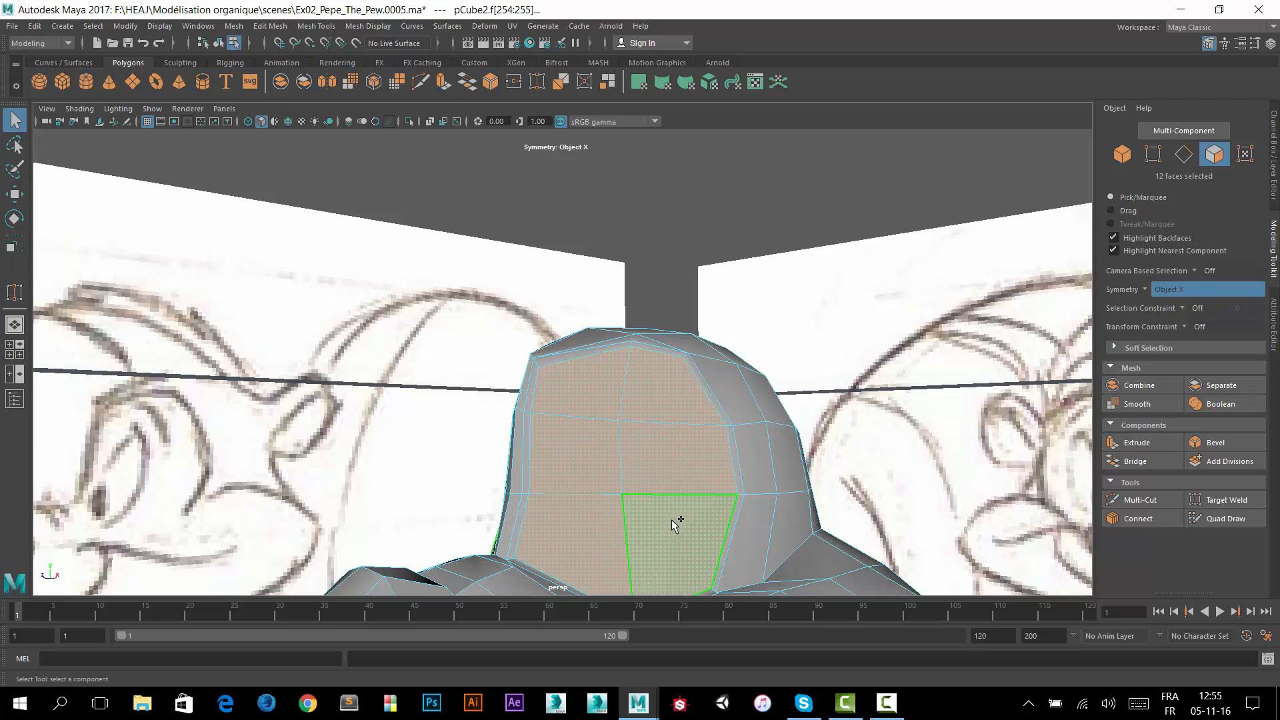
pyautogui.press('r')
pyautogui.moveTo(624, 477); pyautogui.dragTo(585, 506)
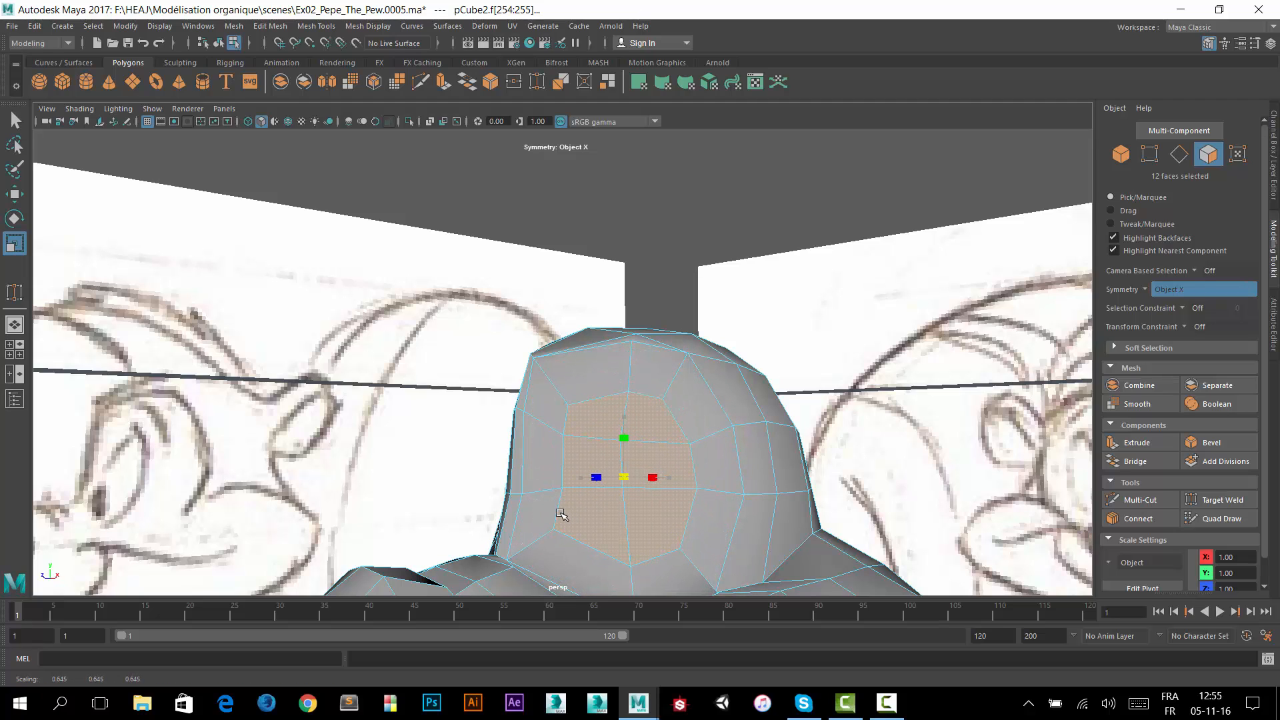
# In the front view, move the selected faces of both eye areas down over the drawn eyes.
pyautogui.keyDown('alt'); pyautogui.moveTo(617, 422); pyautogui.dragTo(682, 425); pyautogui.keyUp('alt')
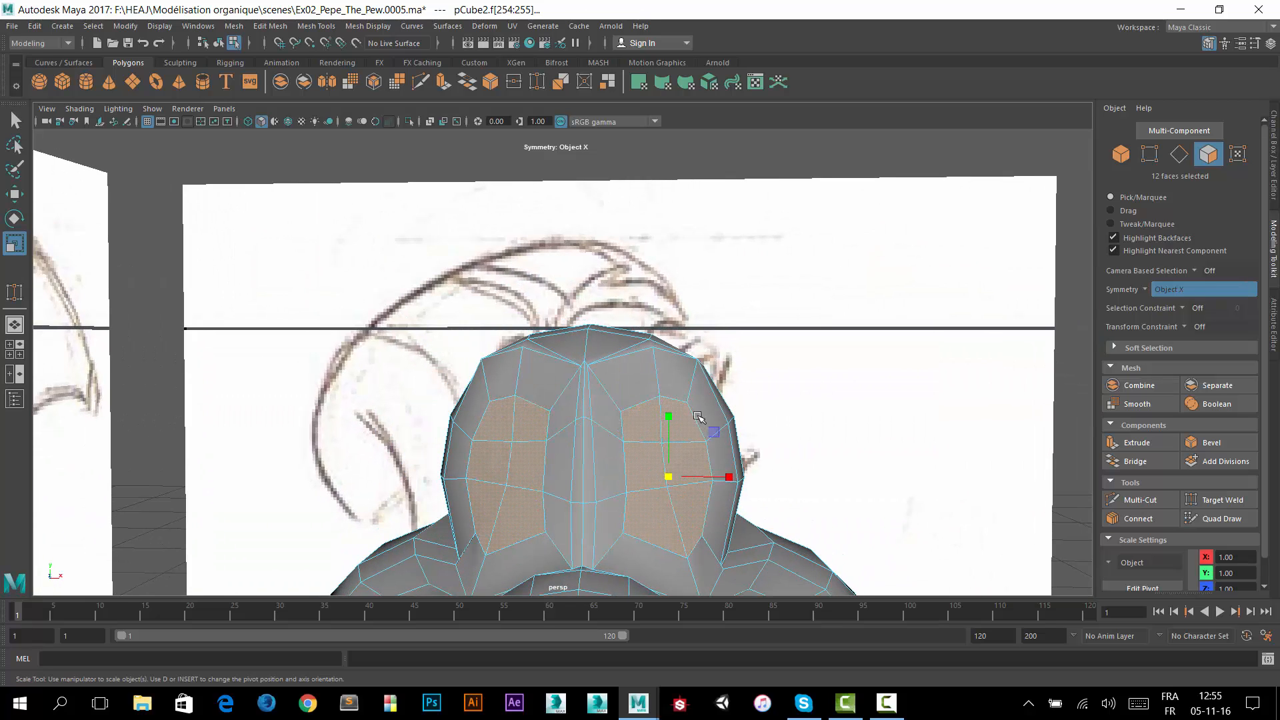
pyautogui.press('space')
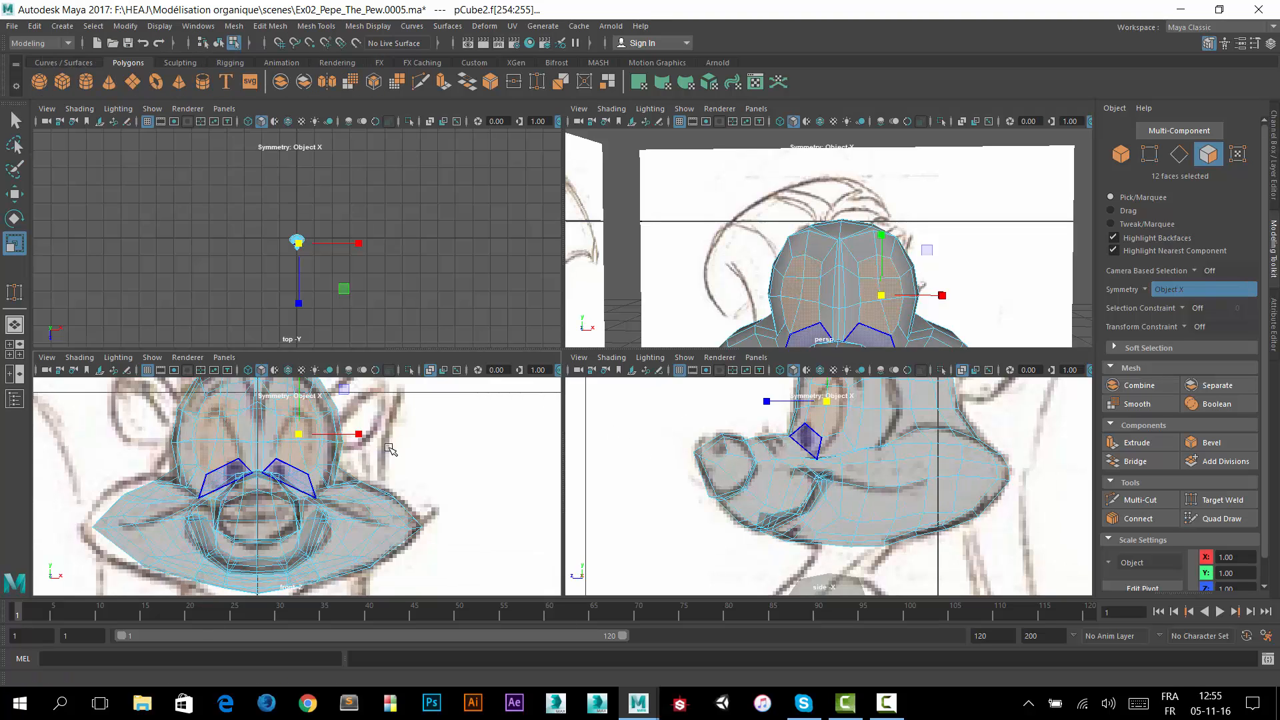
pyautogui.press('space')
pyautogui.moveTo(393, 447); pyautogui.dragTo(417, 343, button='middle')
pyautogui.keyDown('alt'); pyautogui.moveTo(418, 343); pyautogui.dragTo(534, 274, button='right'); pyautogui.keyUp('alt')
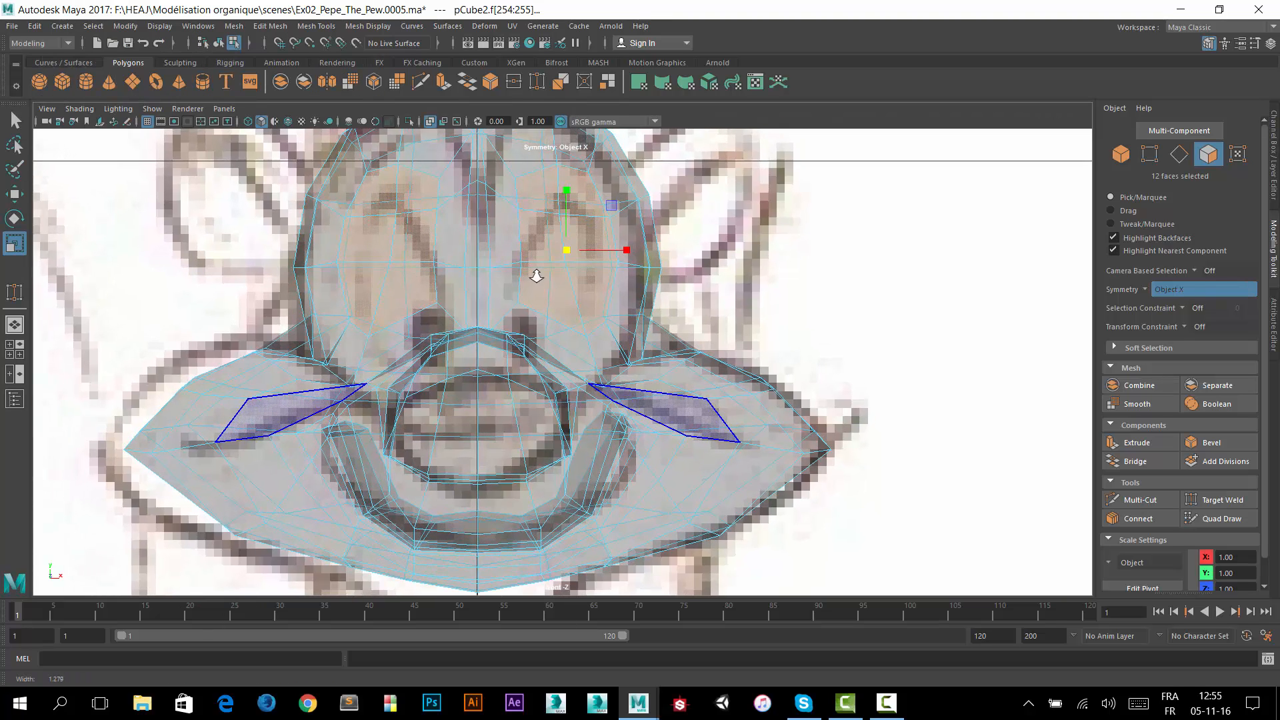
pyautogui.keyDown('alt'); pyautogui.moveTo(502, 302); pyautogui.dragTo(520, 408, button='middle'); pyautogui.keyUp('alt')
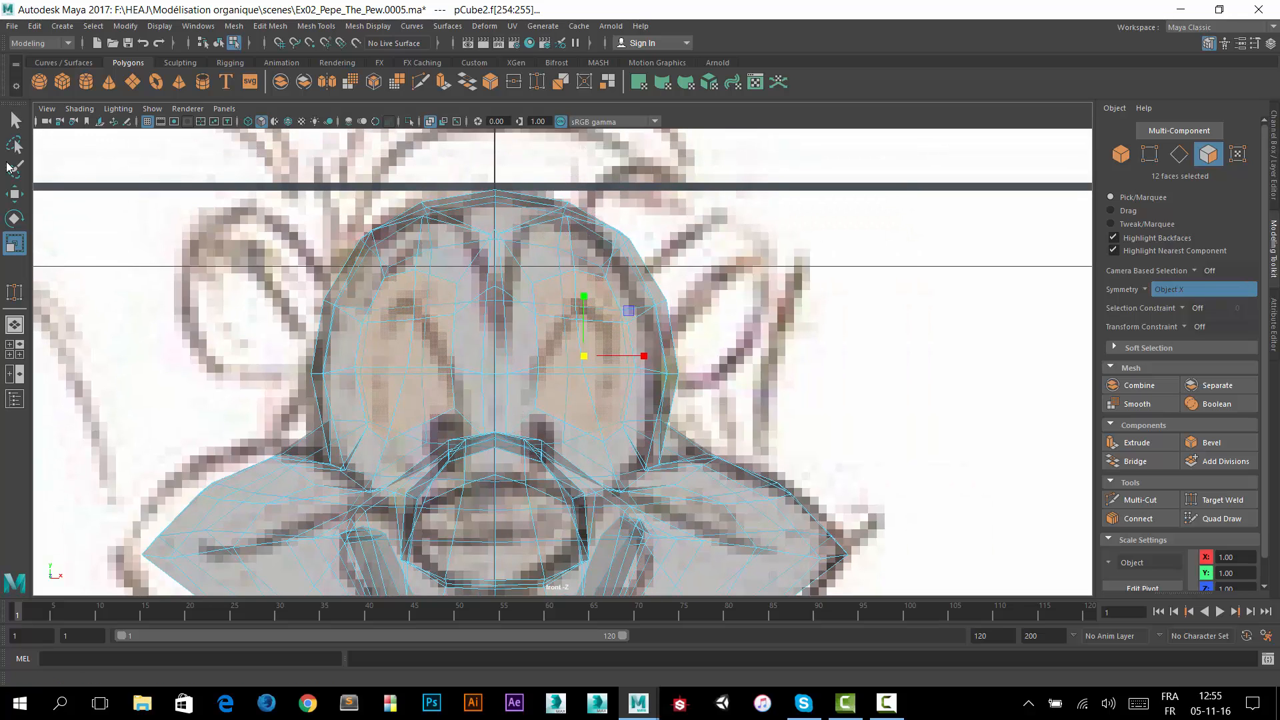
pyautogui.click(15, 196)
pyautogui.moveTo(629, 311); pyautogui.dragTo(622, 346)
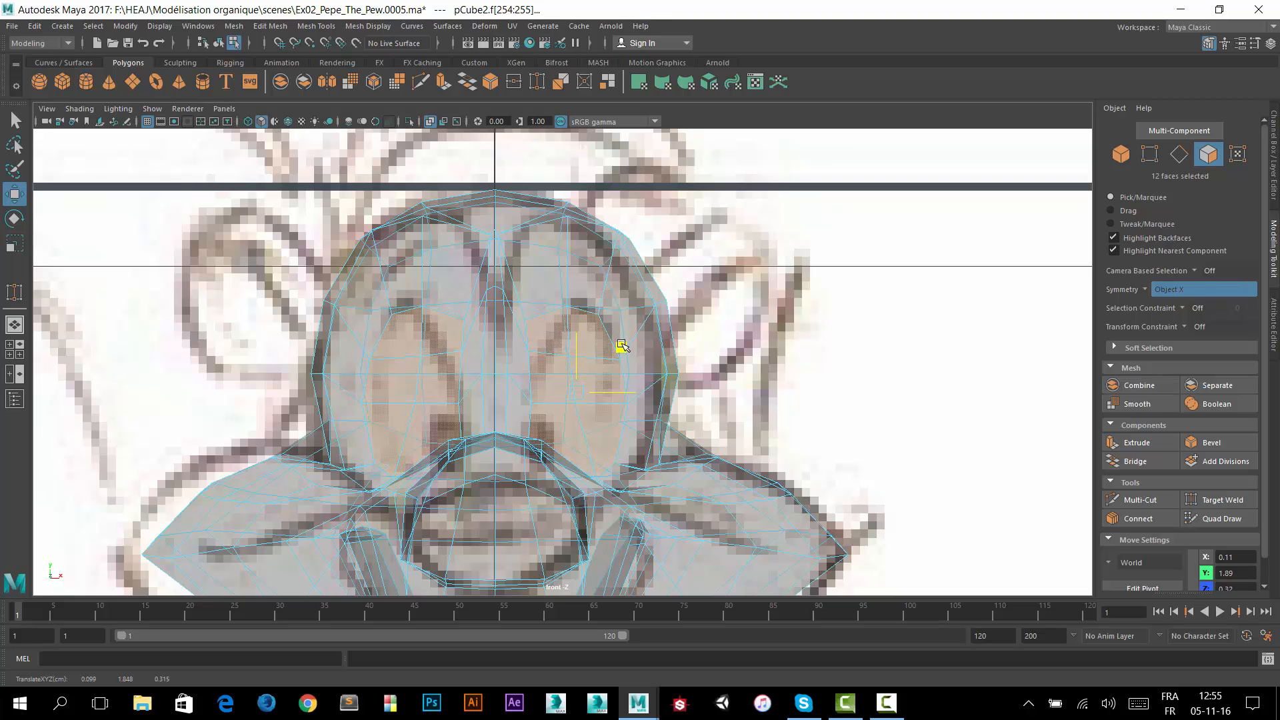
pyautogui.scroll(4, 559, 339)
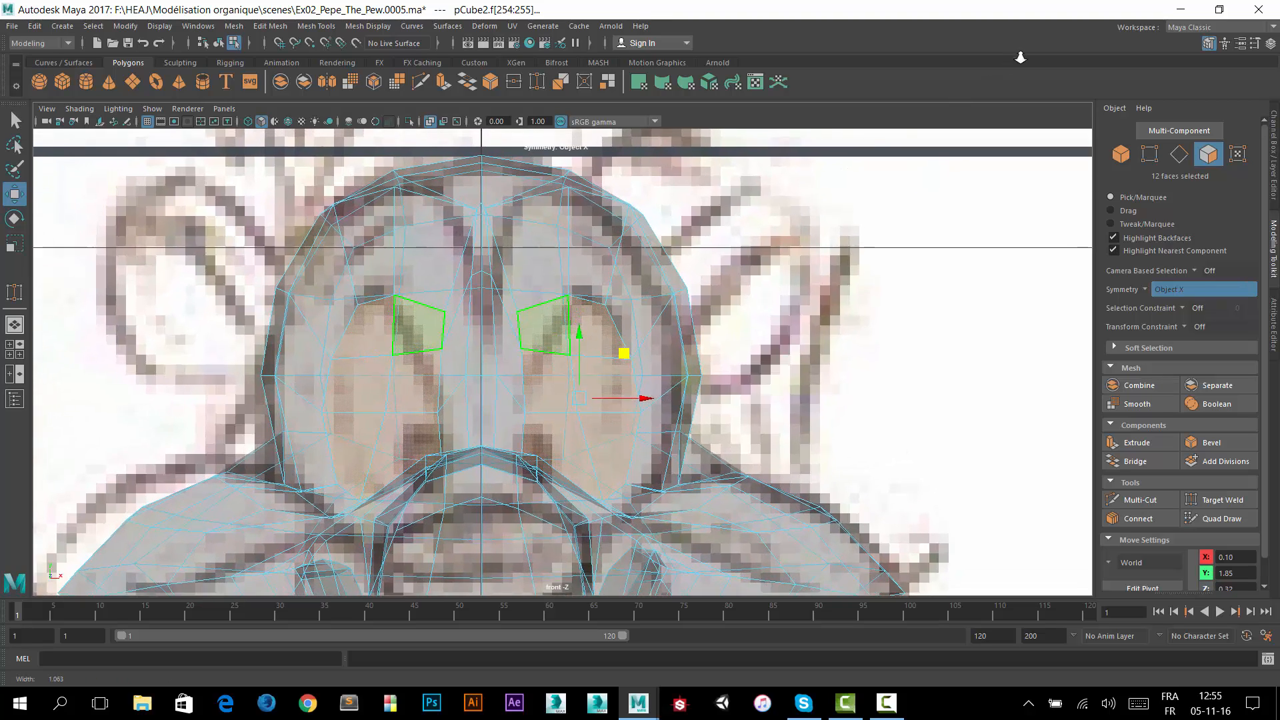
pyautogui.scroll(1, 601, 308)
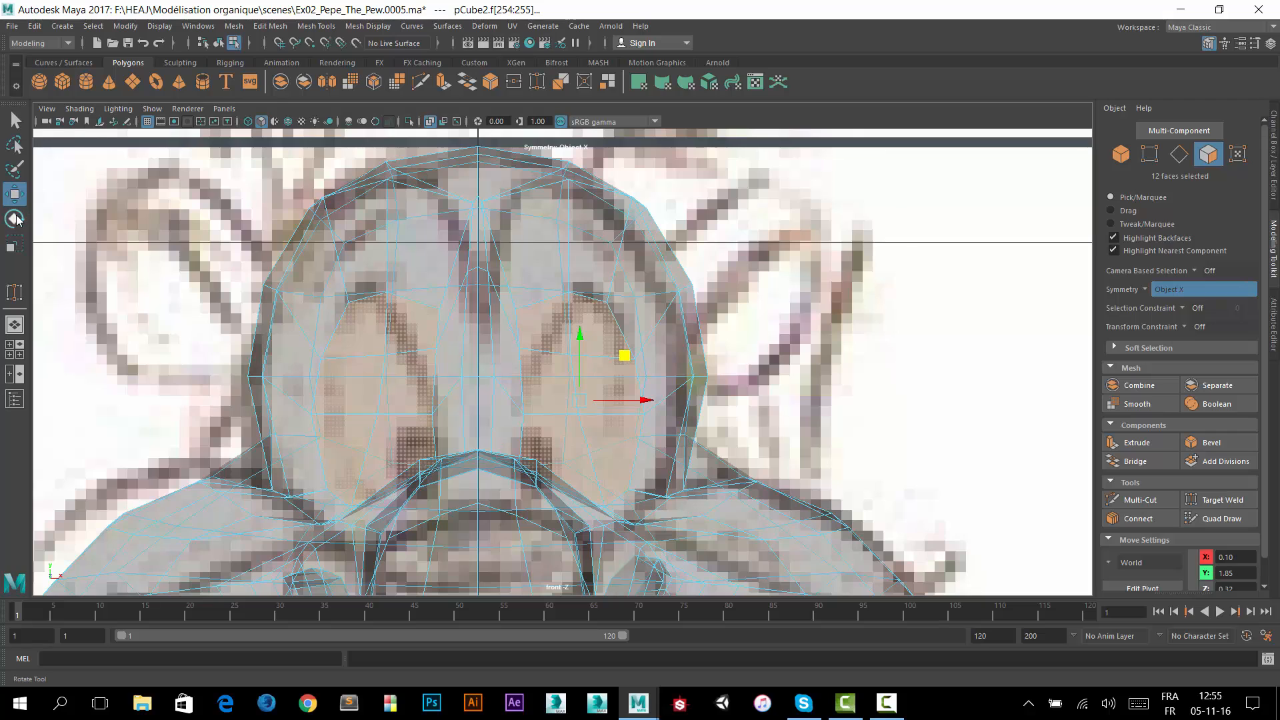
pyautogui.click(14, 218)
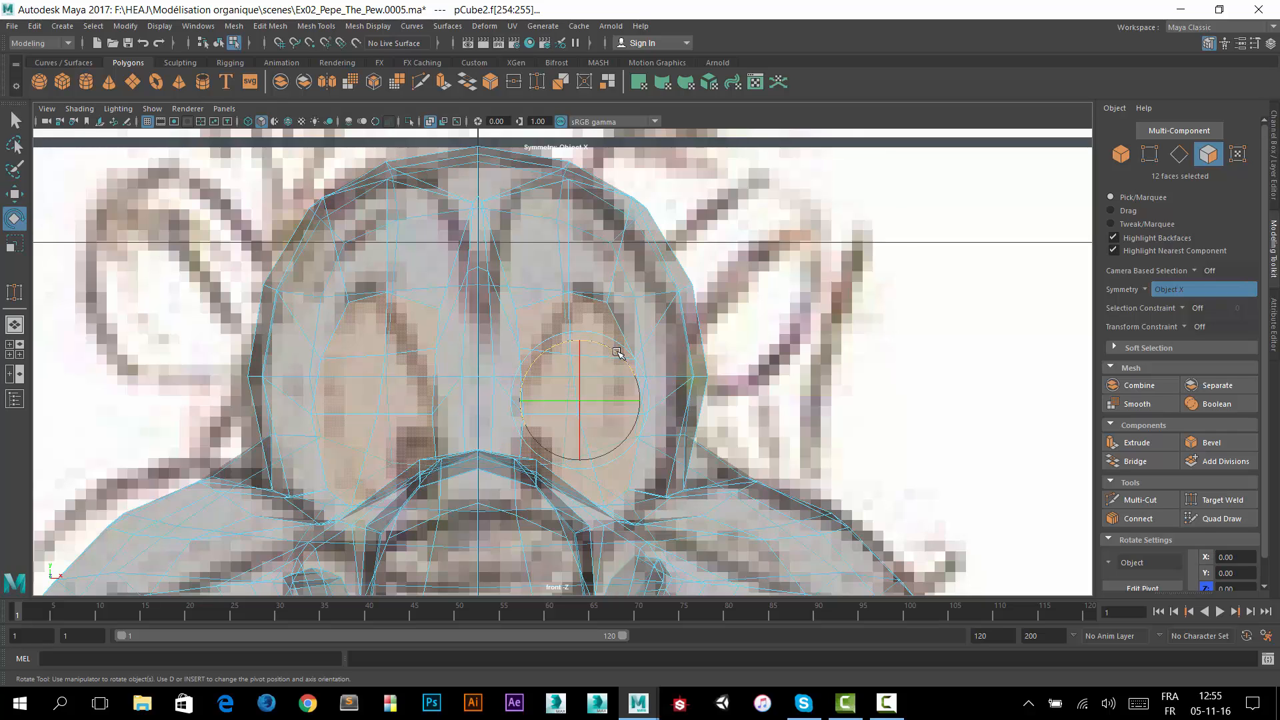
pyautogui.moveTo(616, 352); pyautogui.dragTo(626, 358)
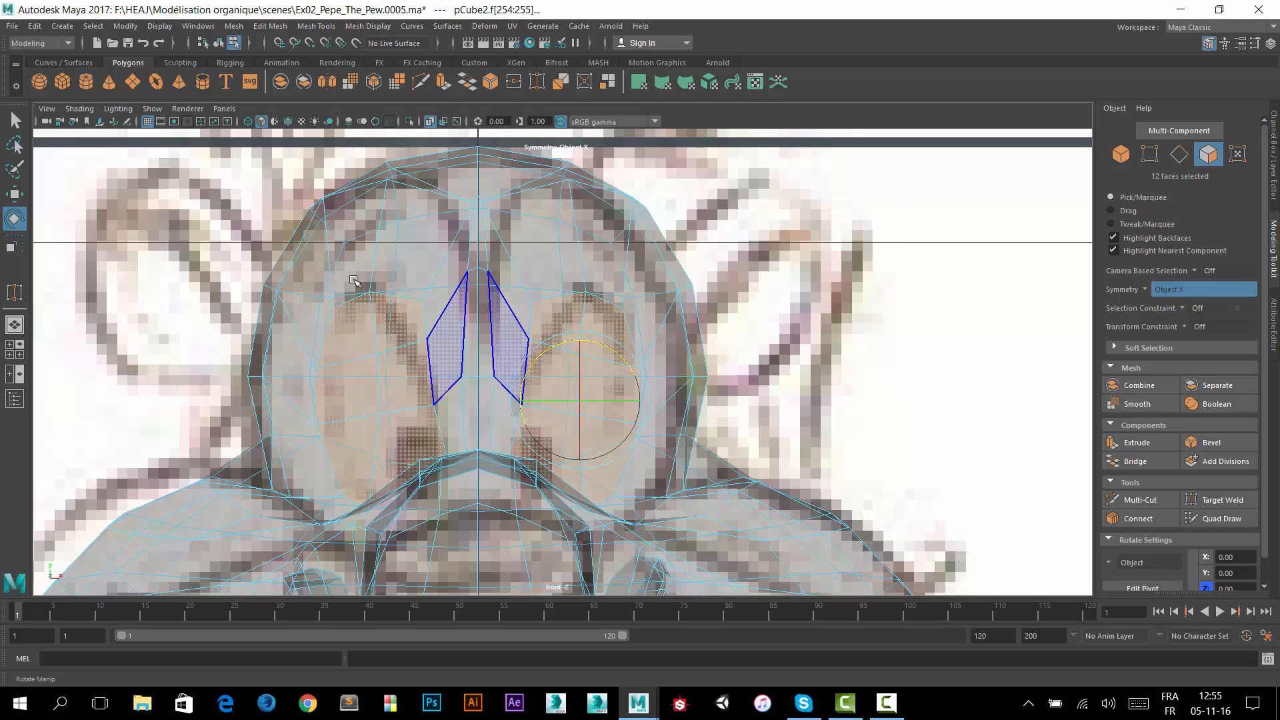
# Move the inner and upper vertices of the eye outlines onto the drawn eye contours in the front view.
pyautogui.moveTo(79, 221); pyautogui.dragTo(47, 221, button='right')
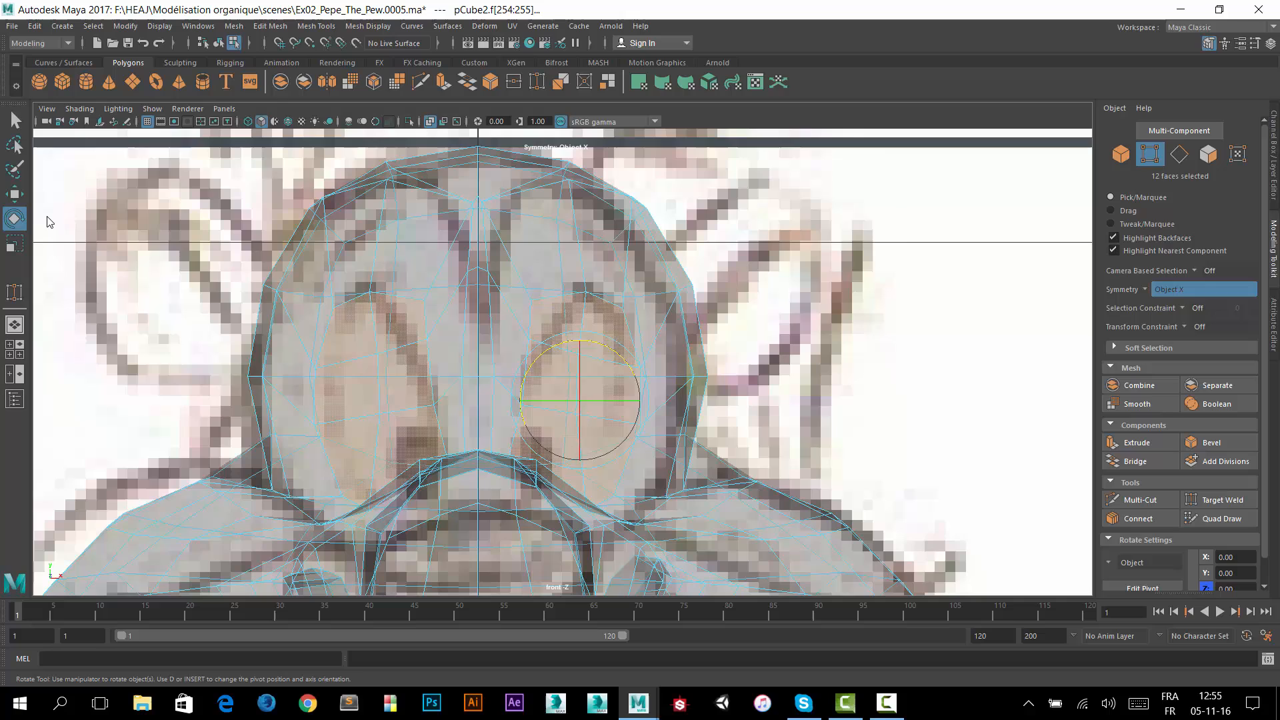
pyautogui.click(14, 194)
pyautogui.click(522, 409)
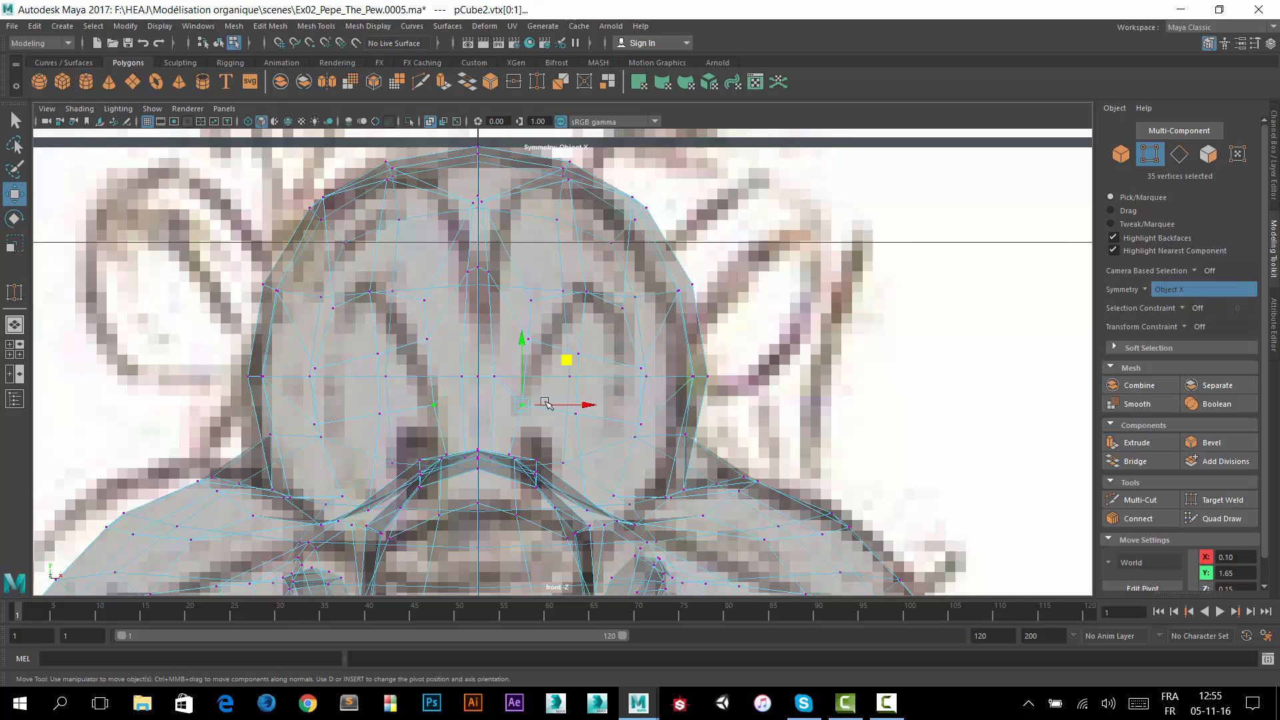
pyautogui.moveTo(562, 400); pyautogui.dragTo(554, 404)
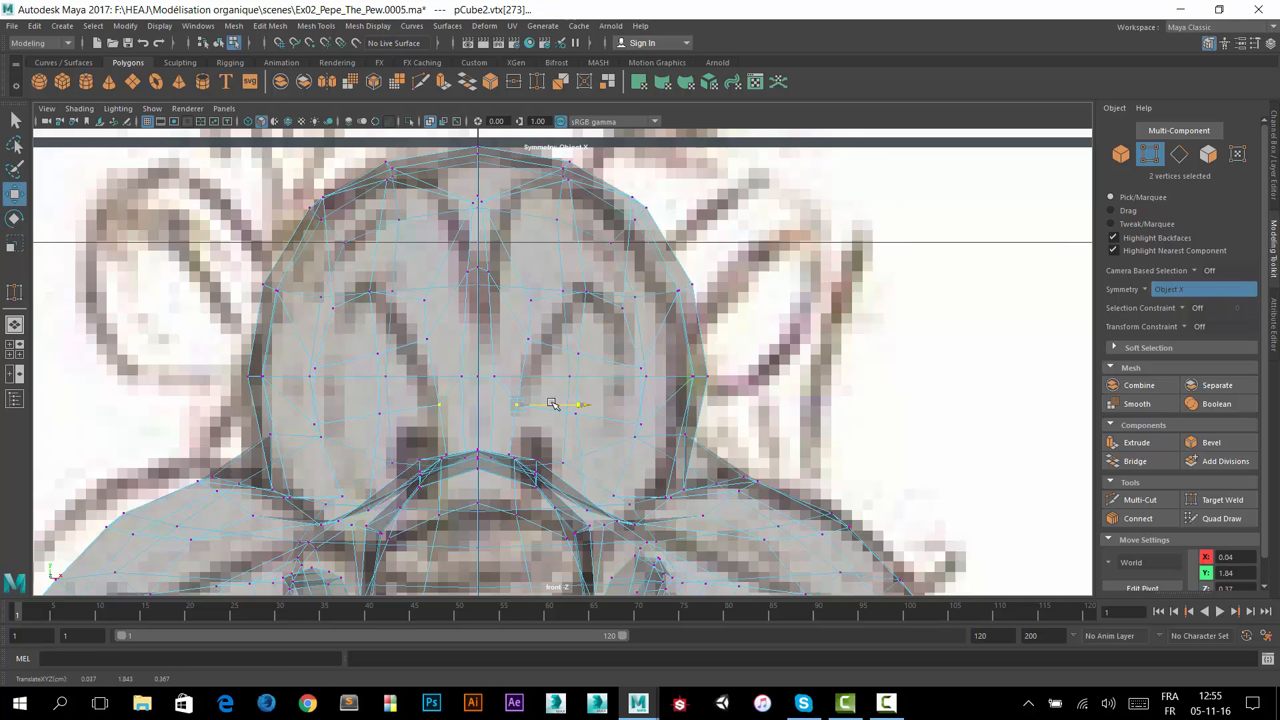
pyautogui.click(531, 341)
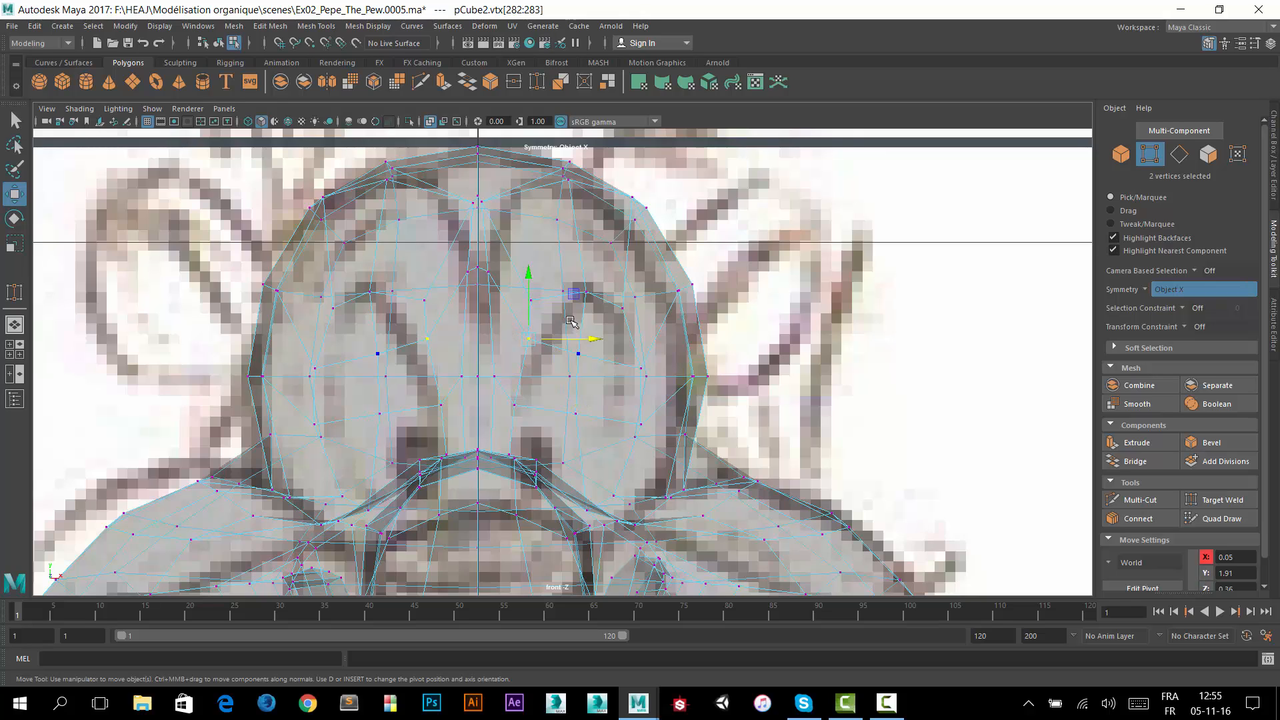
pyautogui.moveTo(574, 294); pyautogui.dragTo(604, 264, button='middle')
pyautogui.click(530, 300)
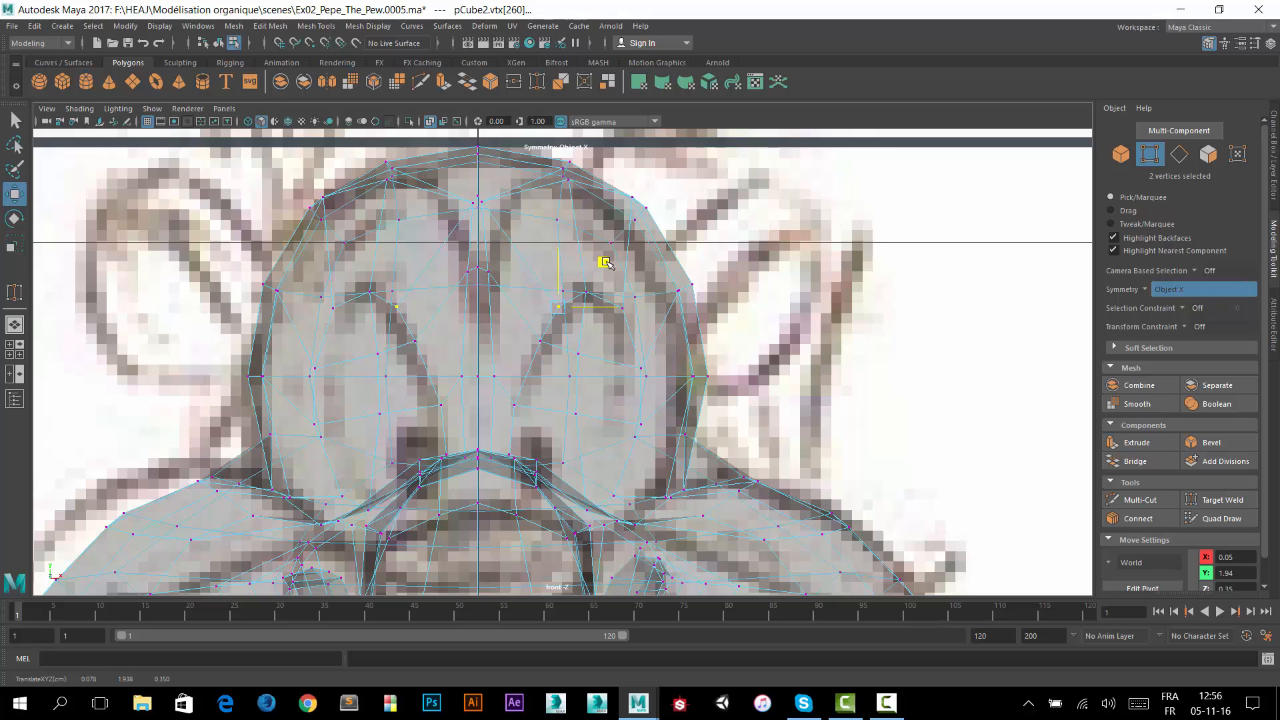
# Pull the outer and lower vertices of the eye outlines onto the drawn eye contours in the front view.
pyautogui.click(643, 369)
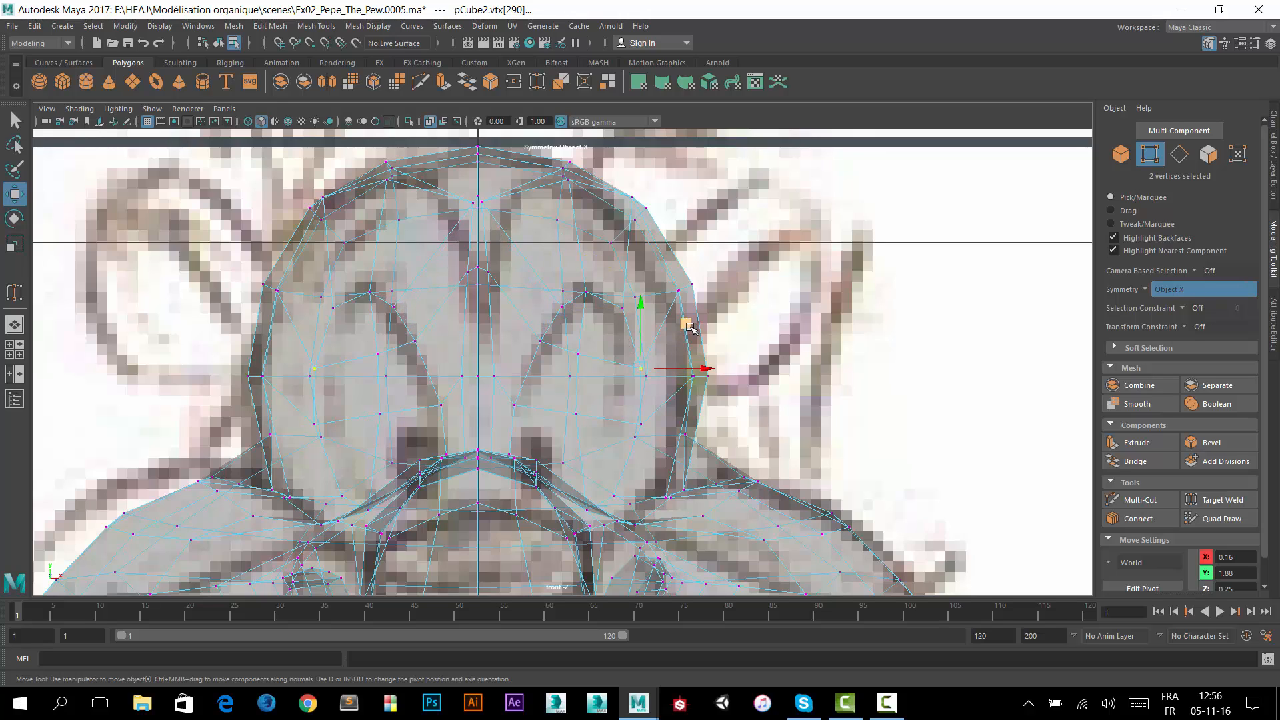
pyautogui.moveTo(691, 328); pyautogui.dragTo(685, 332, button='middle')
pyautogui.click(651, 425)
pyautogui.moveTo(689, 379); pyautogui.dragTo(682, 380, button='middle')
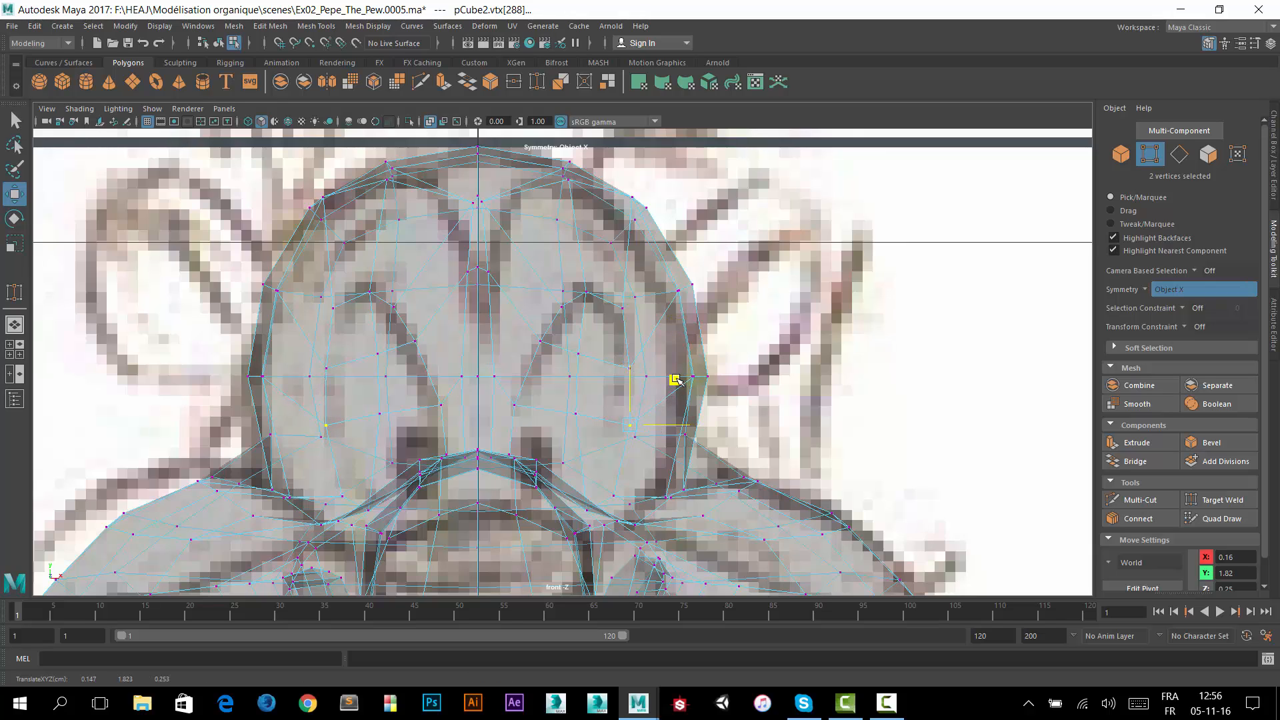
pyautogui.click(614, 496)
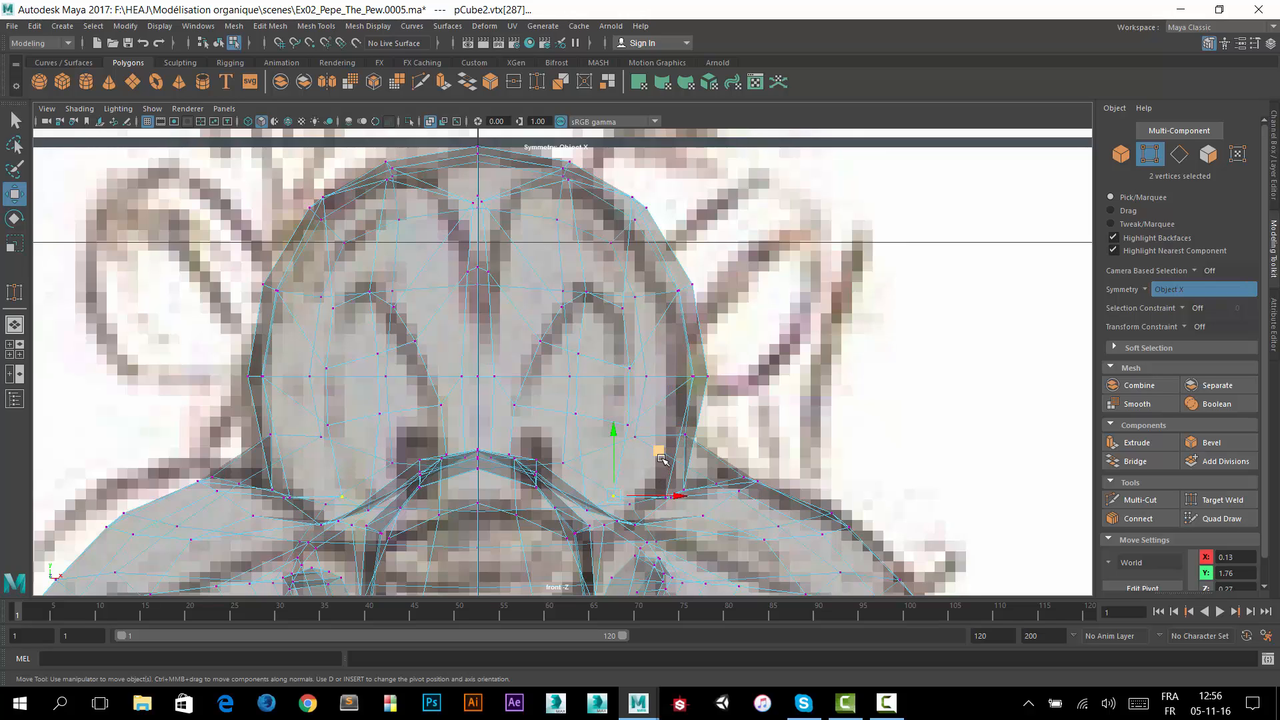
pyautogui.moveTo(663, 460); pyautogui.dragTo(611, 464)
pyautogui.click(586, 509)
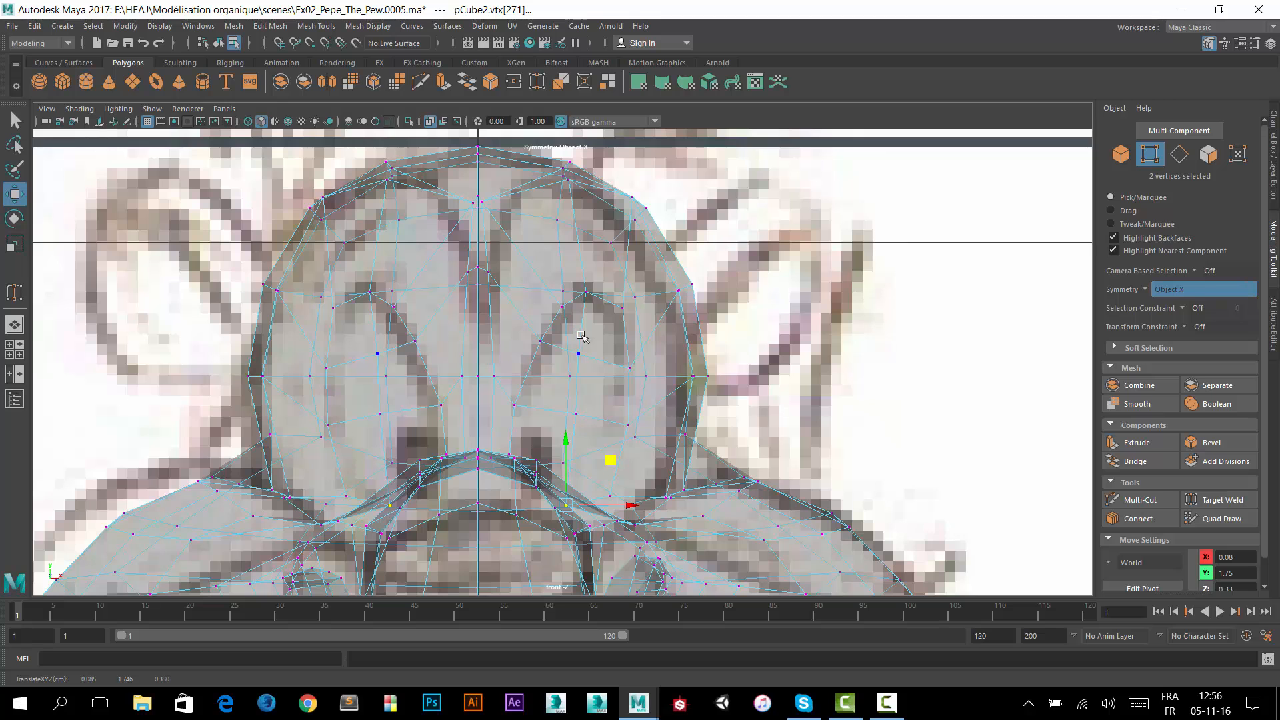
# In the side view, move the lower vertices of the eye outline forward onto the drawn eye.
pyautogui.press('space')
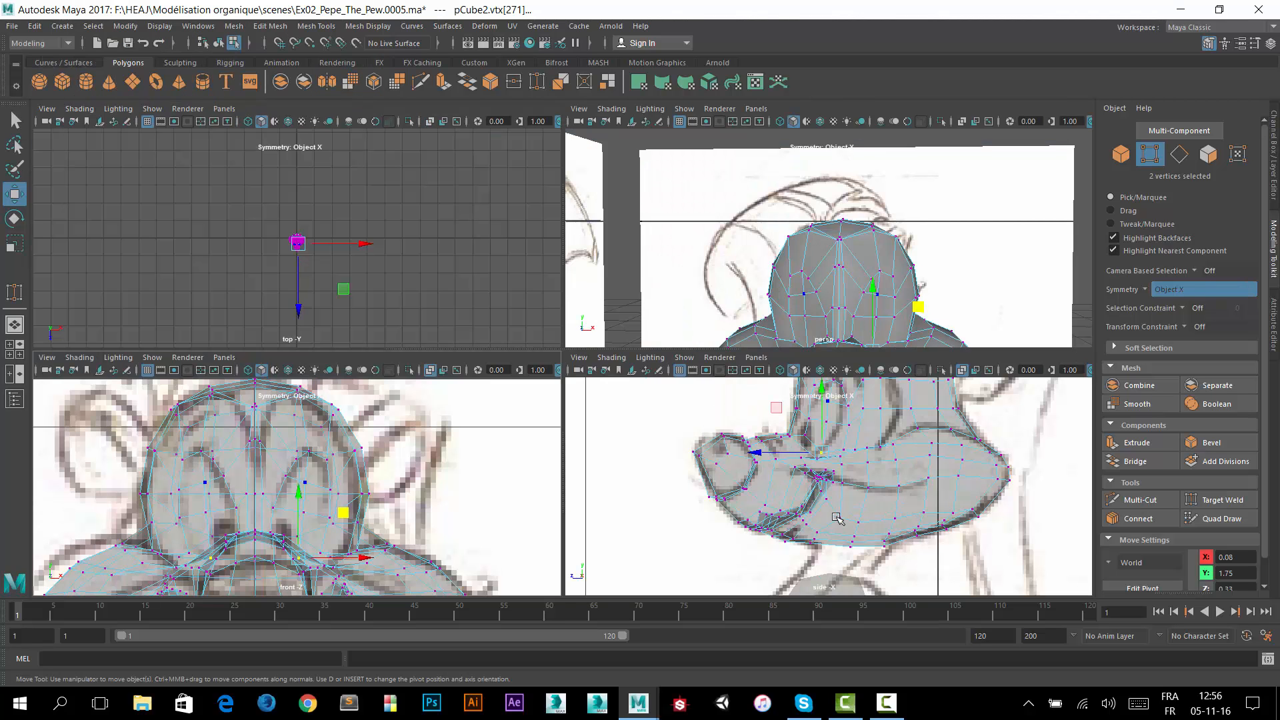
pyautogui.press('space')
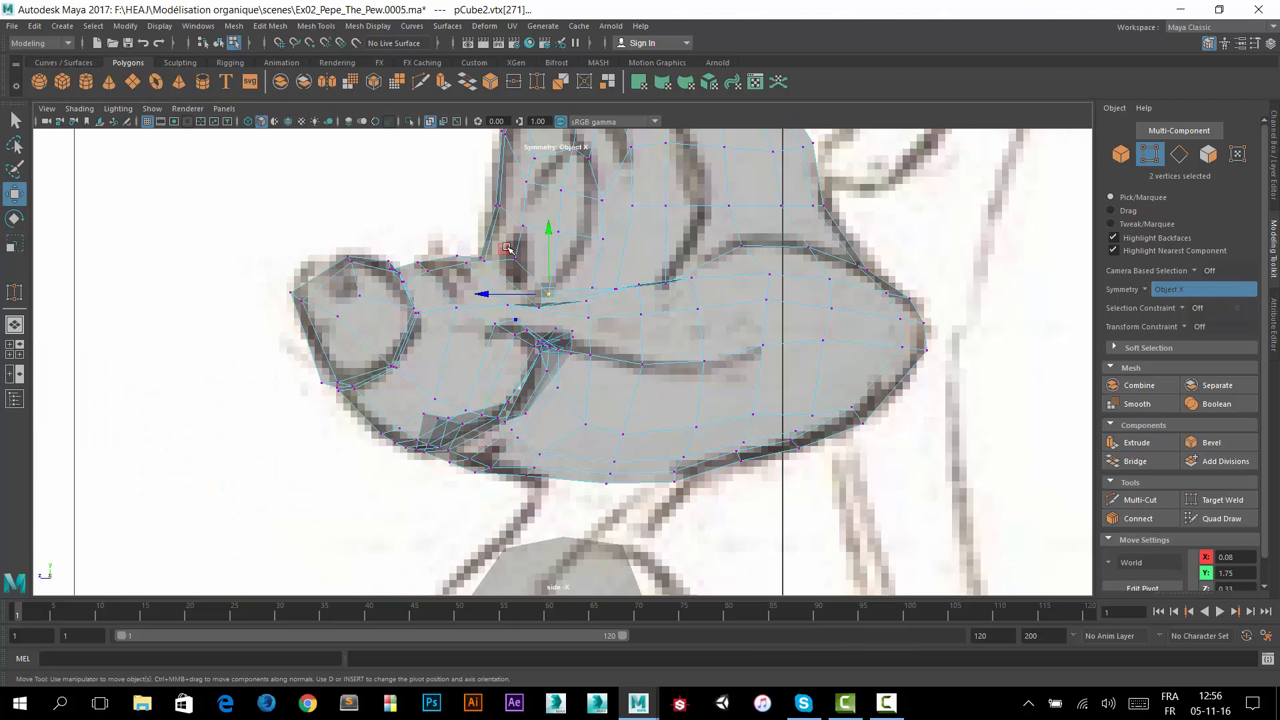
pyautogui.keyDown('alt'); pyautogui.moveTo(509, 248); pyautogui.dragTo(646, 214, button='right'); pyautogui.keyUp('alt')
pyautogui.keyDown('alt'); pyautogui.moveTo(611, 315); pyautogui.dragTo(699, 509, button='middle'); pyautogui.keyUp('alt')
pyautogui.keyDown('alt'); pyautogui.moveTo(699, 508); pyautogui.dragTo(840, 282, button='right'); pyautogui.keyUp('alt')
pyautogui.keyDown('alt'); pyautogui.moveTo(621, 389); pyautogui.dragTo(575, 261, button='middle'); pyautogui.keyUp('alt')
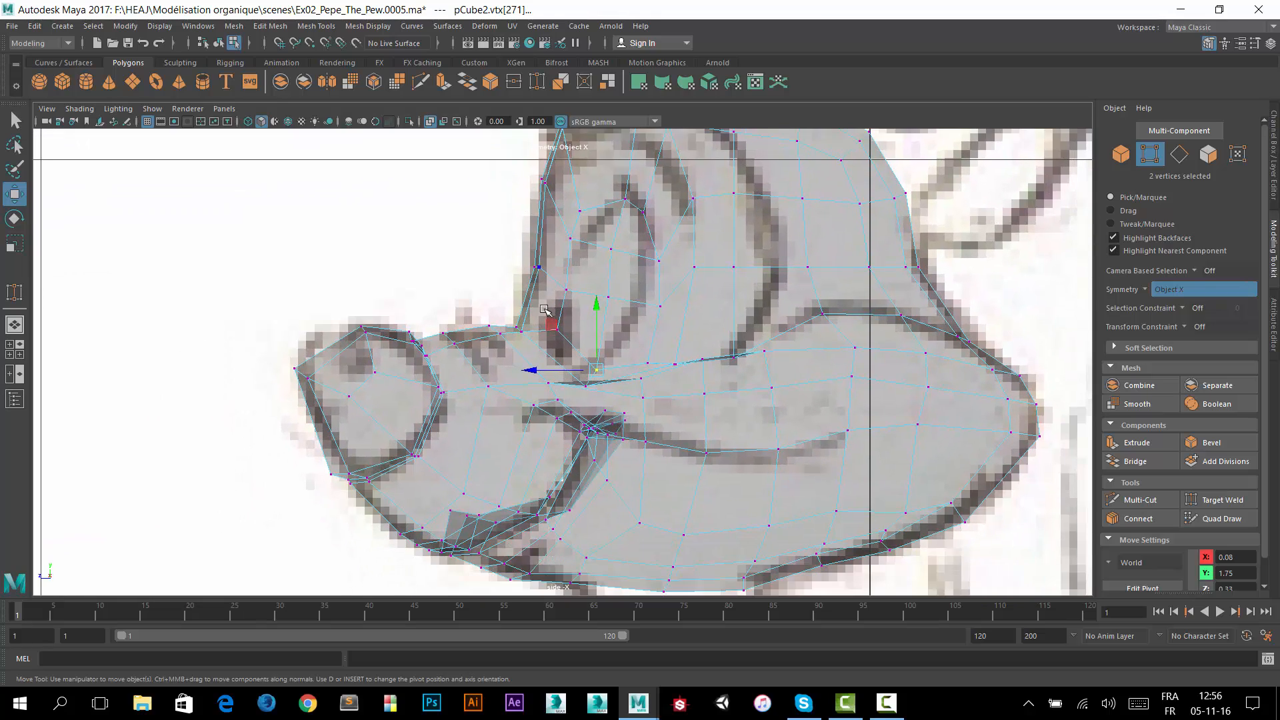
pyautogui.keyDown('alt'); pyautogui.moveTo(544, 309); pyautogui.dragTo(780, 251, button='right'); pyautogui.keyUp('alt')
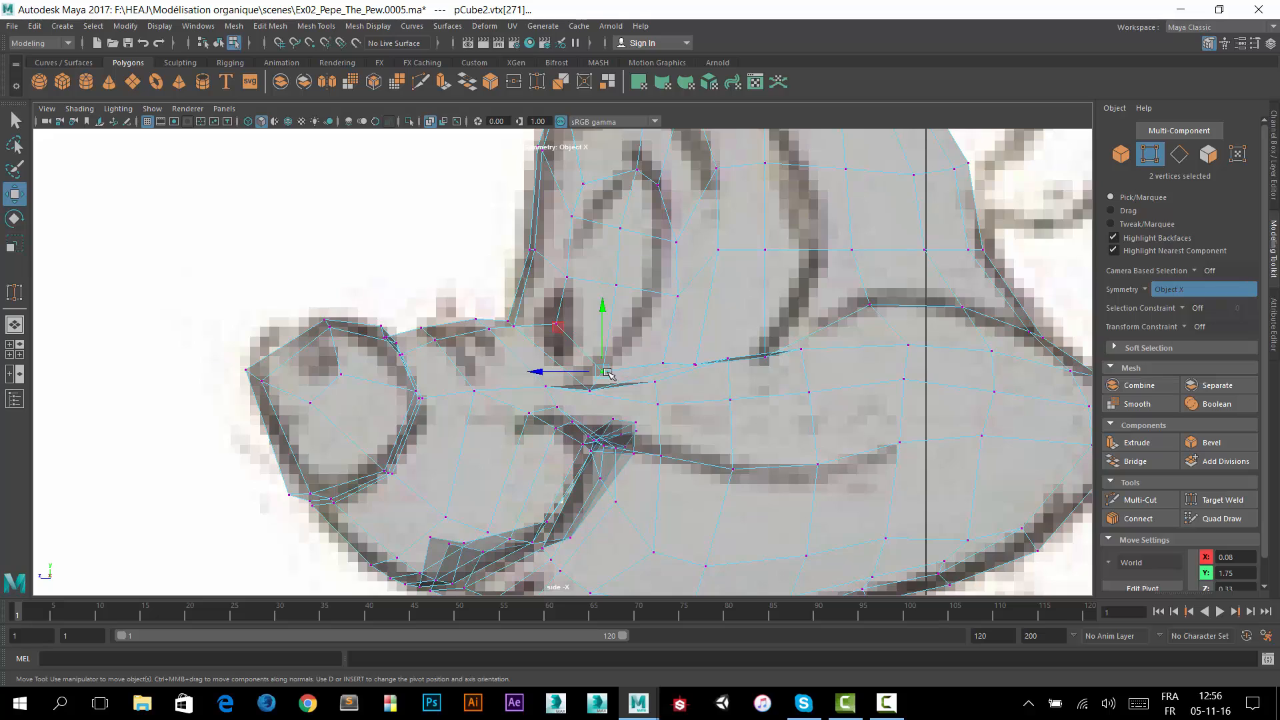
pyautogui.moveTo(569, 372); pyautogui.dragTo(543, 367)
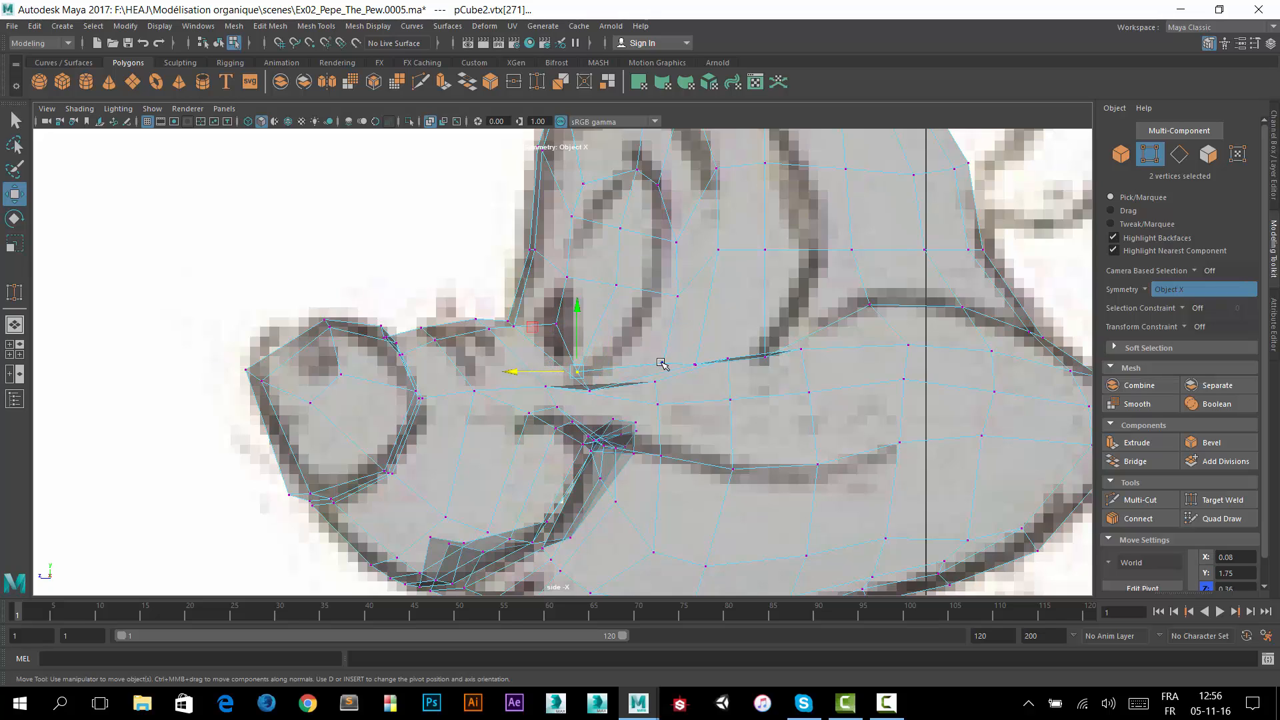
pyautogui.click(662, 363)
pyautogui.moveTo(663, 363); pyautogui.dragTo(543, 363)
# Shift the two outer vertices of the eye outline forward onto the rear curve of the side drawing's eye.
pyautogui.click(679, 294)
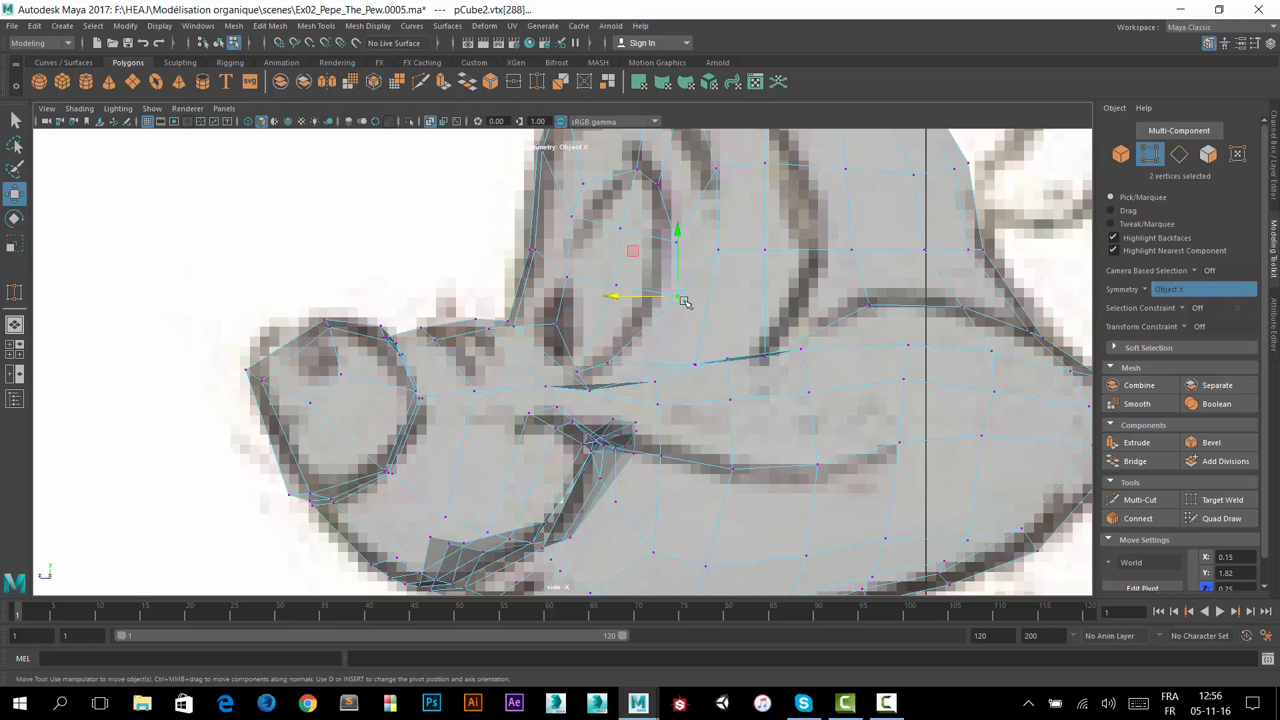
pyautogui.moveTo(622, 300); pyautogui.dragTo(600, 298)
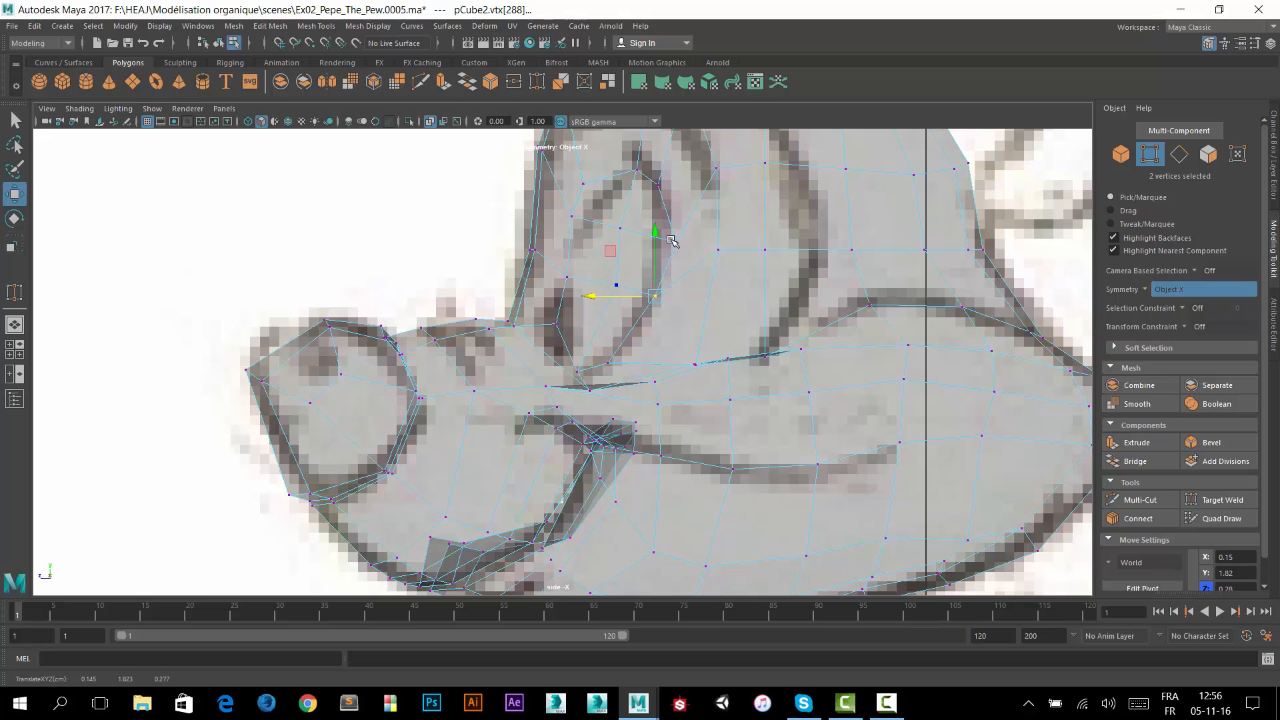
pyautogui.click(675, 243)
pyautogui.moveTo(628, 249); pyautogui.dragTo(617, 245)
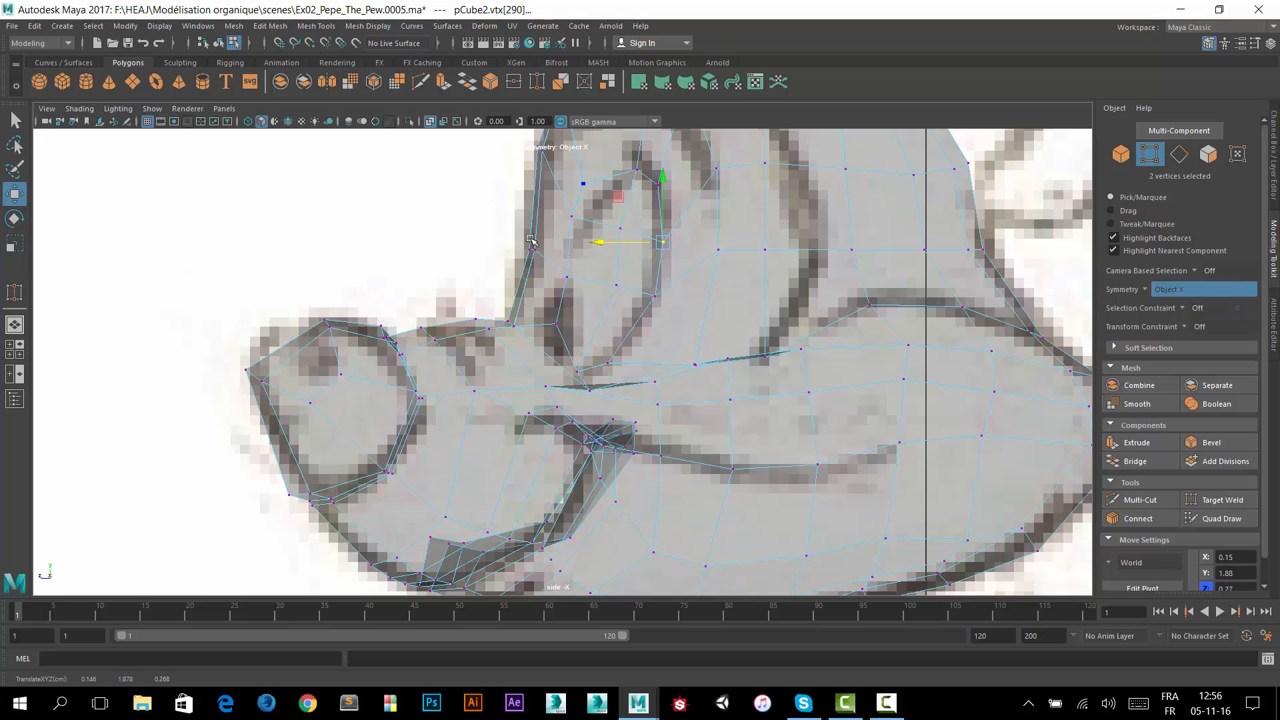
# Move the top, upper inner and inner vertices of the eye outline backward to follow the side drawing.
pyautogui.click(584, 185)
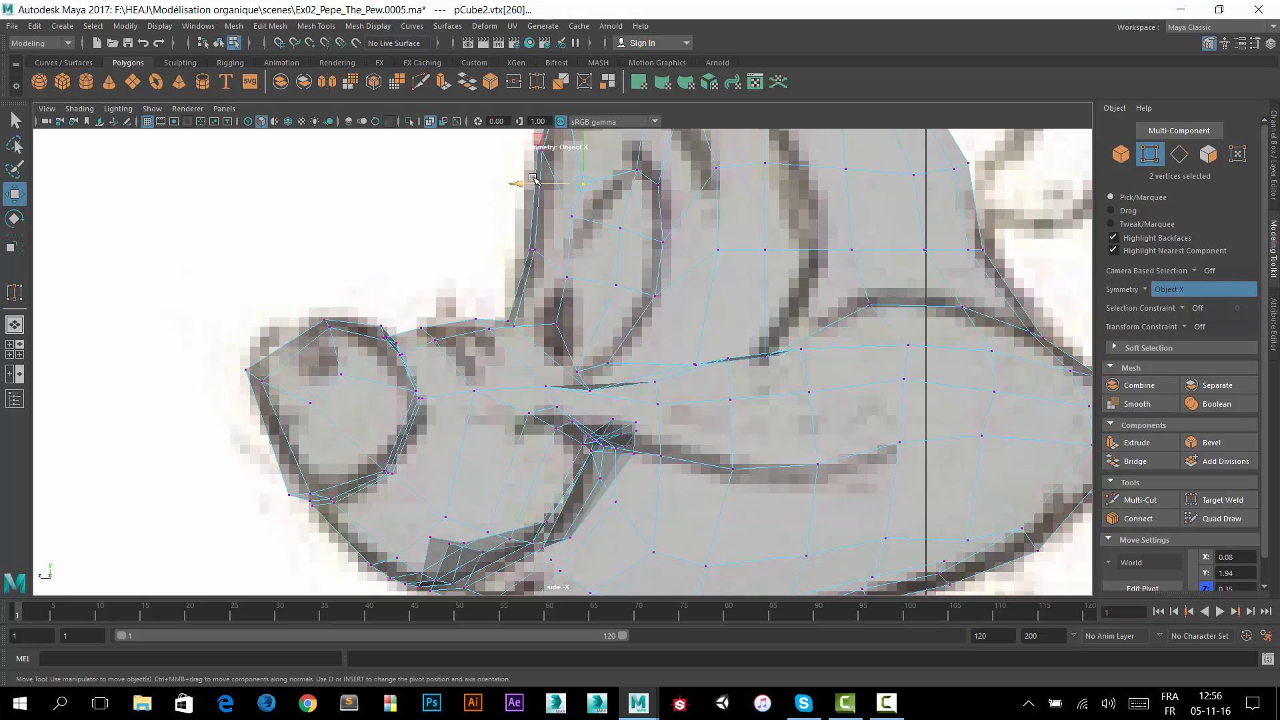
pyautogui.moveTo(521, 185); pyautogui.dragTo(545, 225)
pyautogui.click(574, 220)
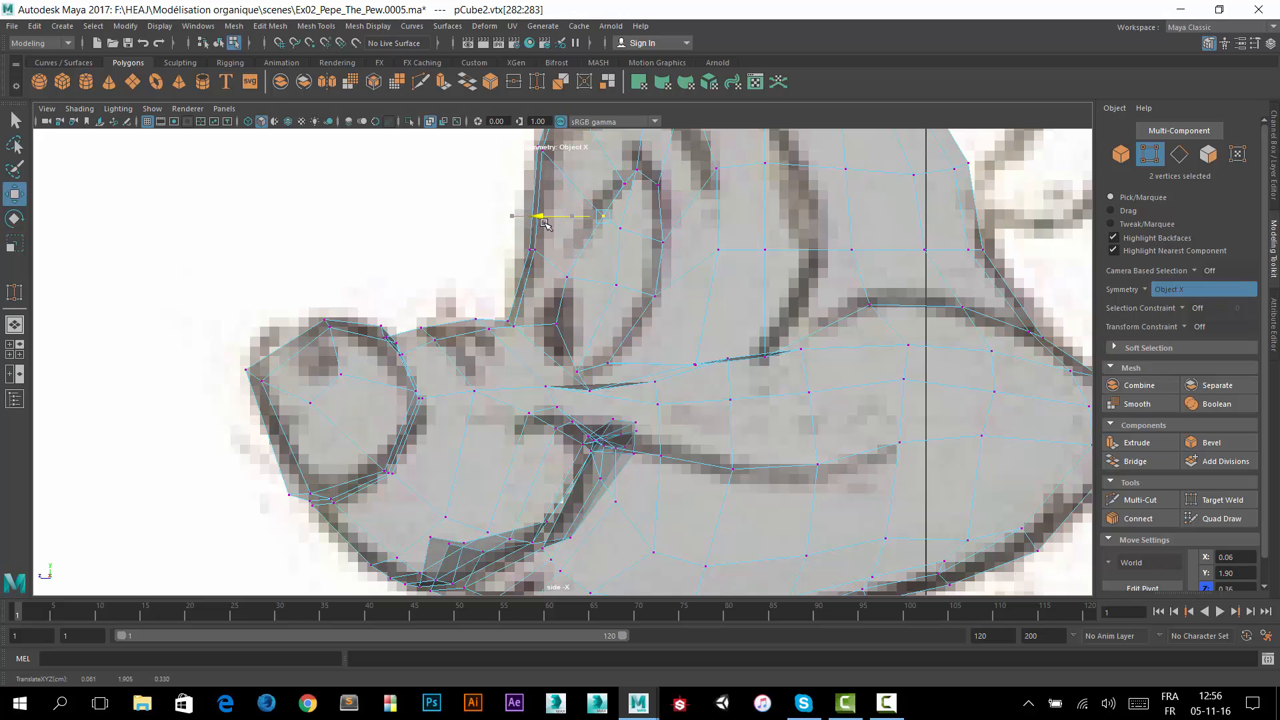
pyautogui.click(564, 276)
pyautogui.moveTo(526, 277); pyautogui.dragTo(549, 280)
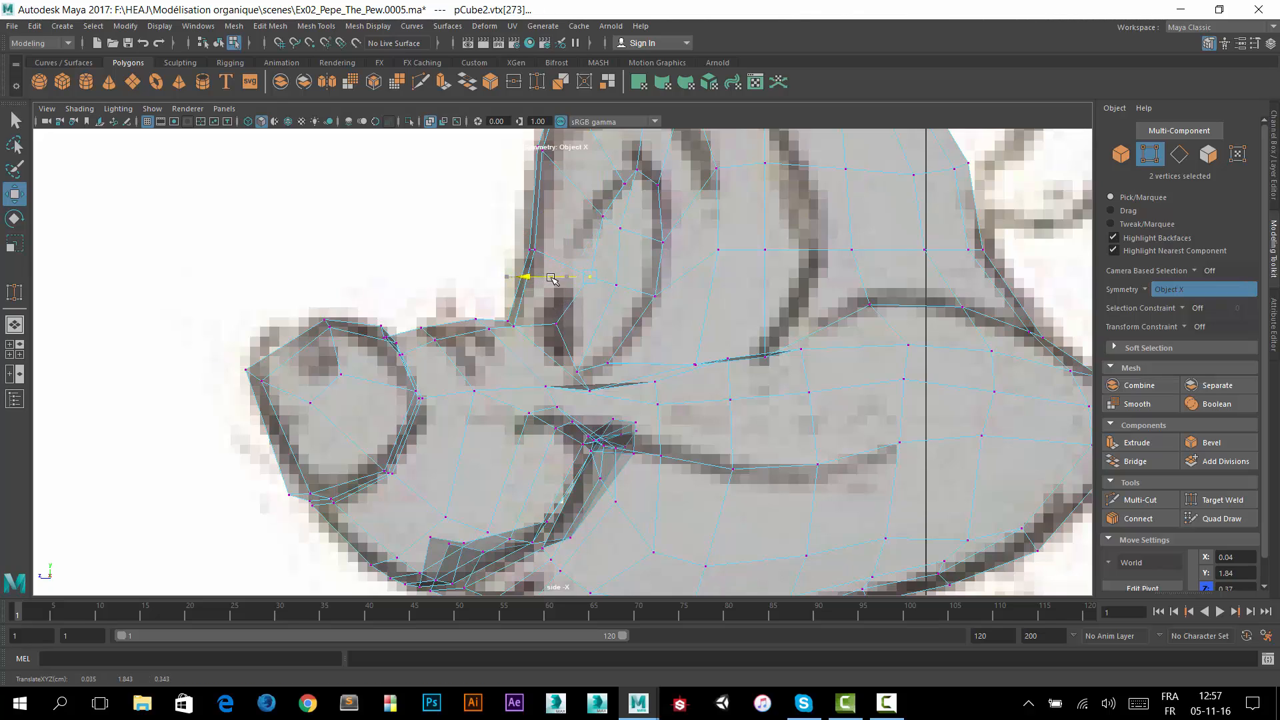
# Refine the depth of the inner eye vertex and reposition the lower inner corner vertex beside the muzzle in the side view.
pyautogui.click(557, 325)
pyautogui.moveTo(518, 326); pyautogui.dragTo(520, 325)
pyautogui.click(590, 277)
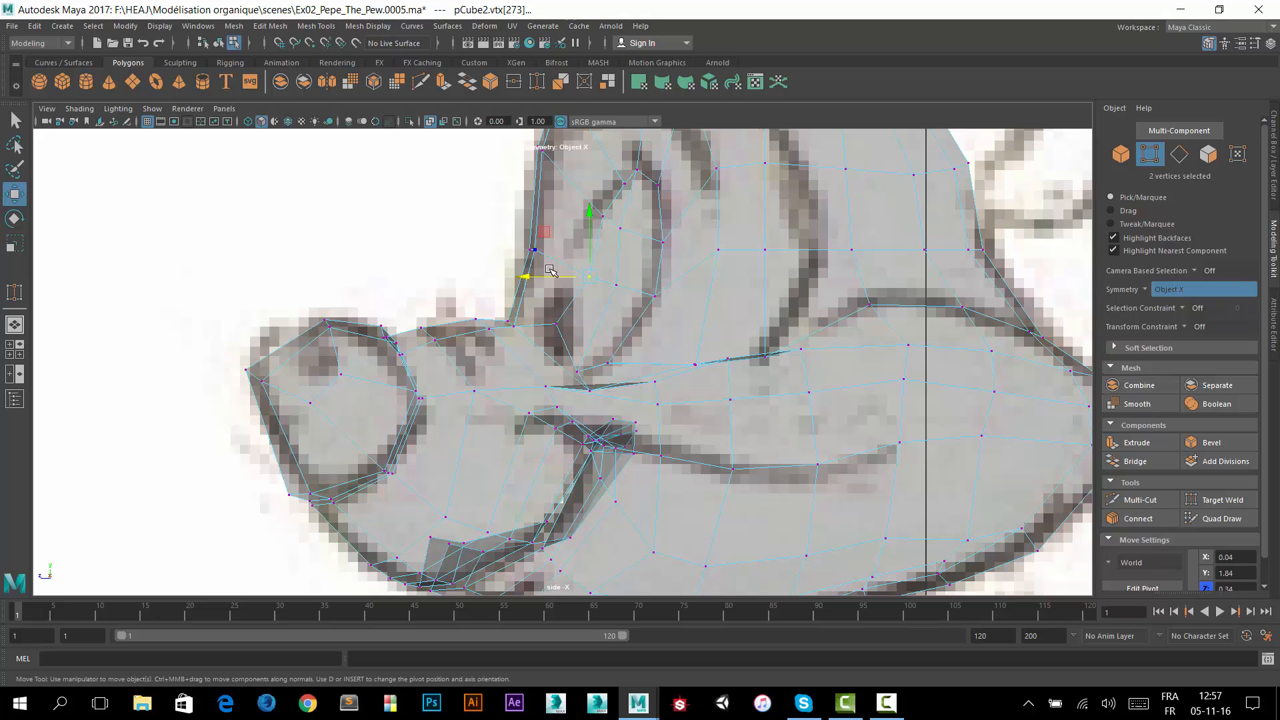
pyautogui.moveTo(550, 279); pyautogui.dragTo(537, 278)
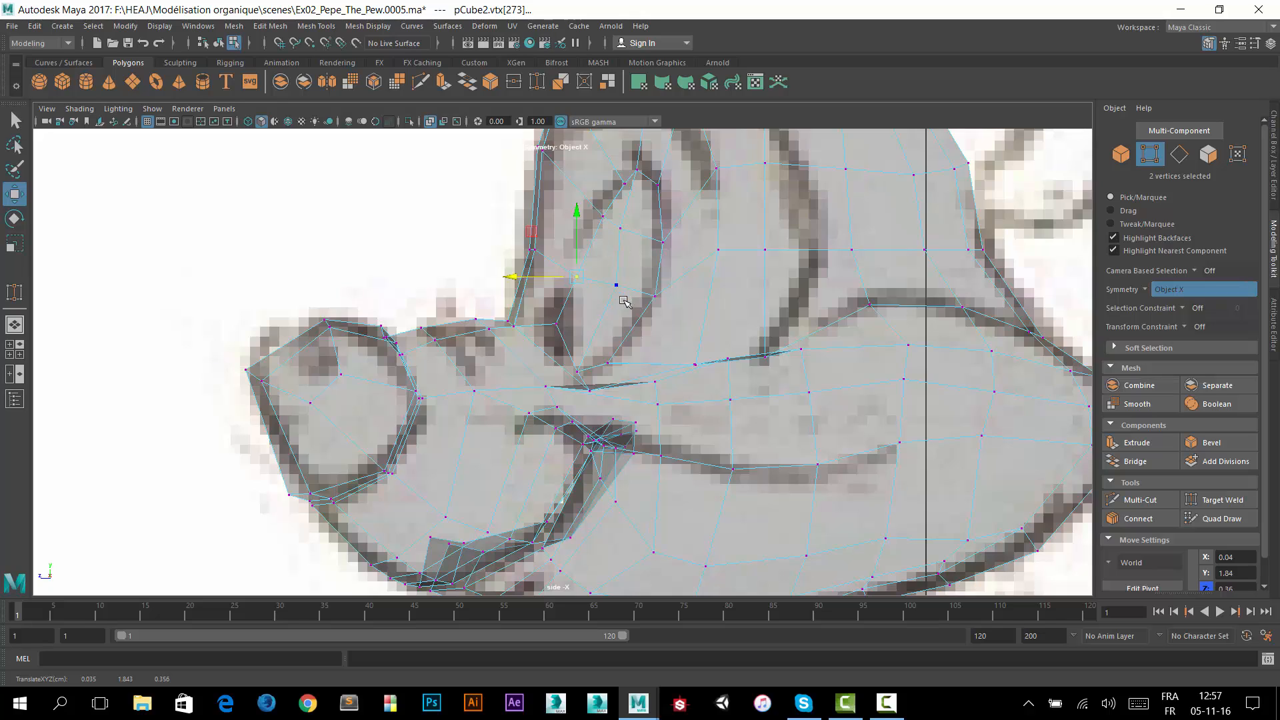
pyautogui.click(559, 323)
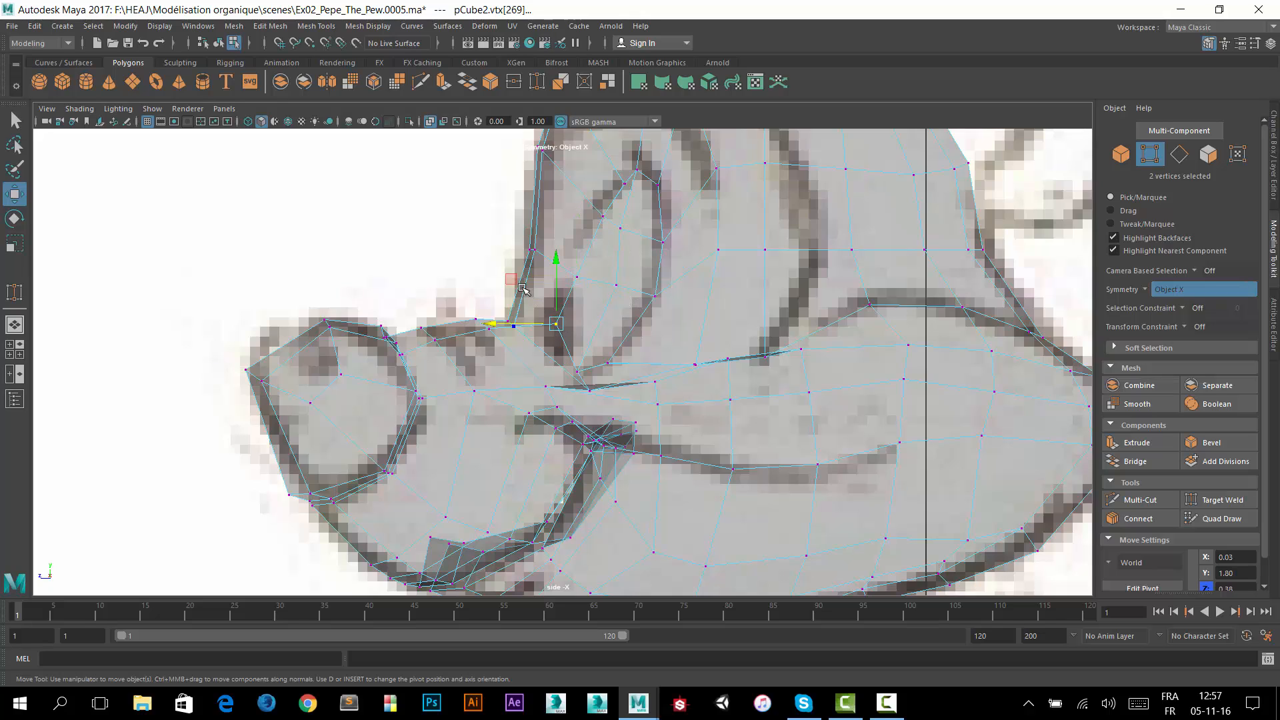
pyautogui.moveTo(511, 279); pyautogui.dragTo(538, 278)
pyautogui.click(574, 279)
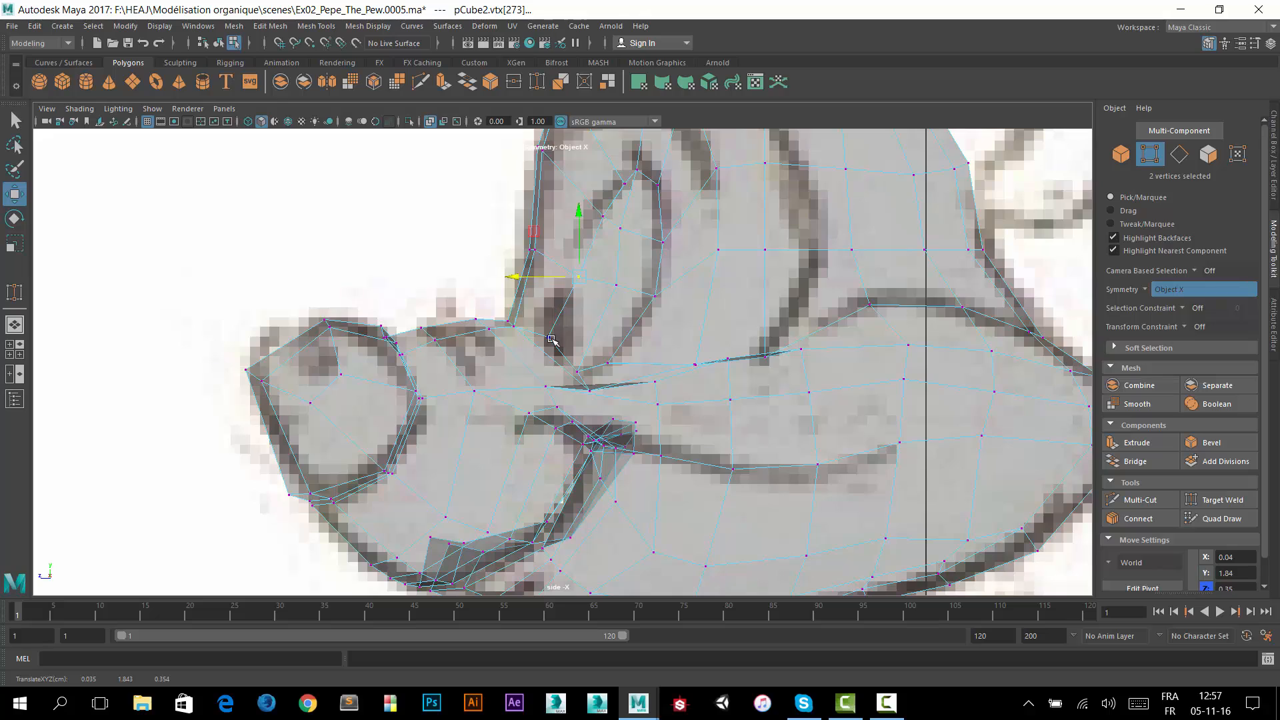
pyautogui.click(548, 339)
pyautogui.moveTo(507, 342); pyautogui.dragTo(519, 342)
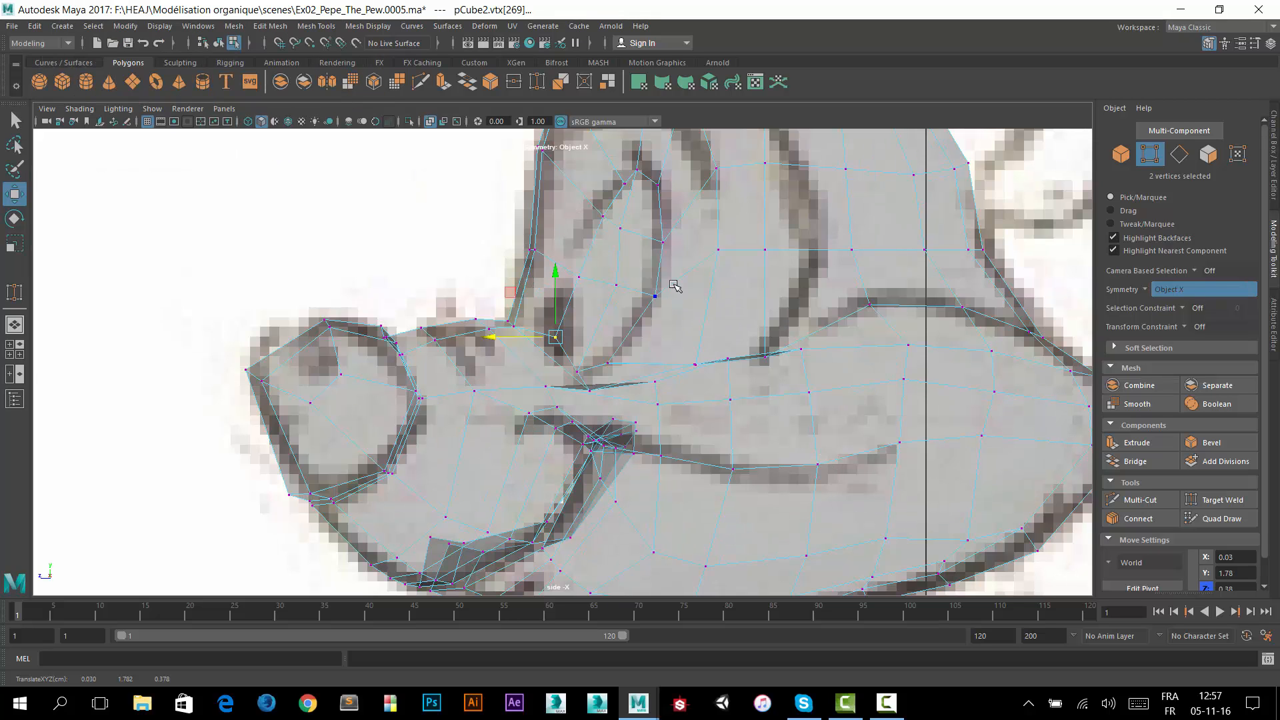
# Reselect the 12 faces inside the eye outlines in the perspective view and delete them to open the eye holes.
pyautogui.press('space')
pyautogui.press('space')
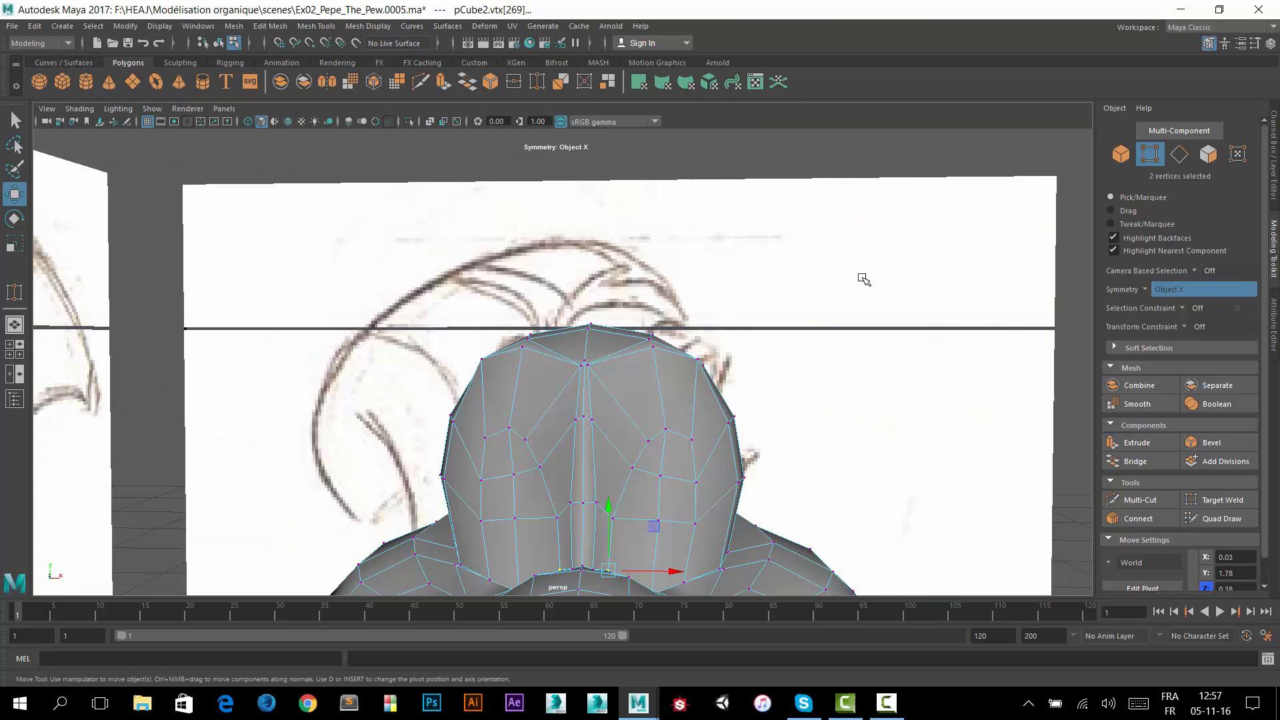
pyautogui.keyDown('alt'); pyautogui.moveTo(660, 428); pyautogui.dragTo(607, 366); pyautogui.keyUp('alt')
pyautogui.moveTo(387, 246); pyautogui.dragTo(425, 298, button='right')
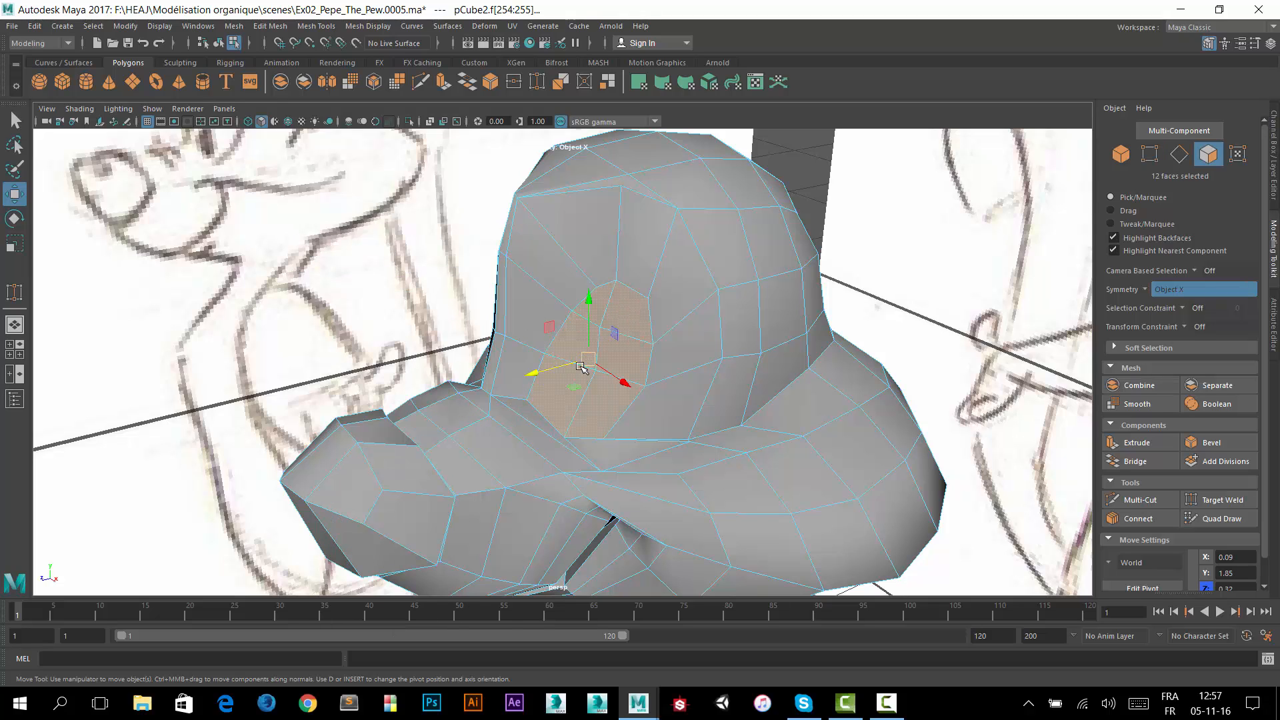
pyautogui.press('Delete')
pyautogui.keyDown('alt'); pyautogui.moveTo(595, 358); pyautogui.dragTo(647, 335); pyautogui.keyUp('alt')
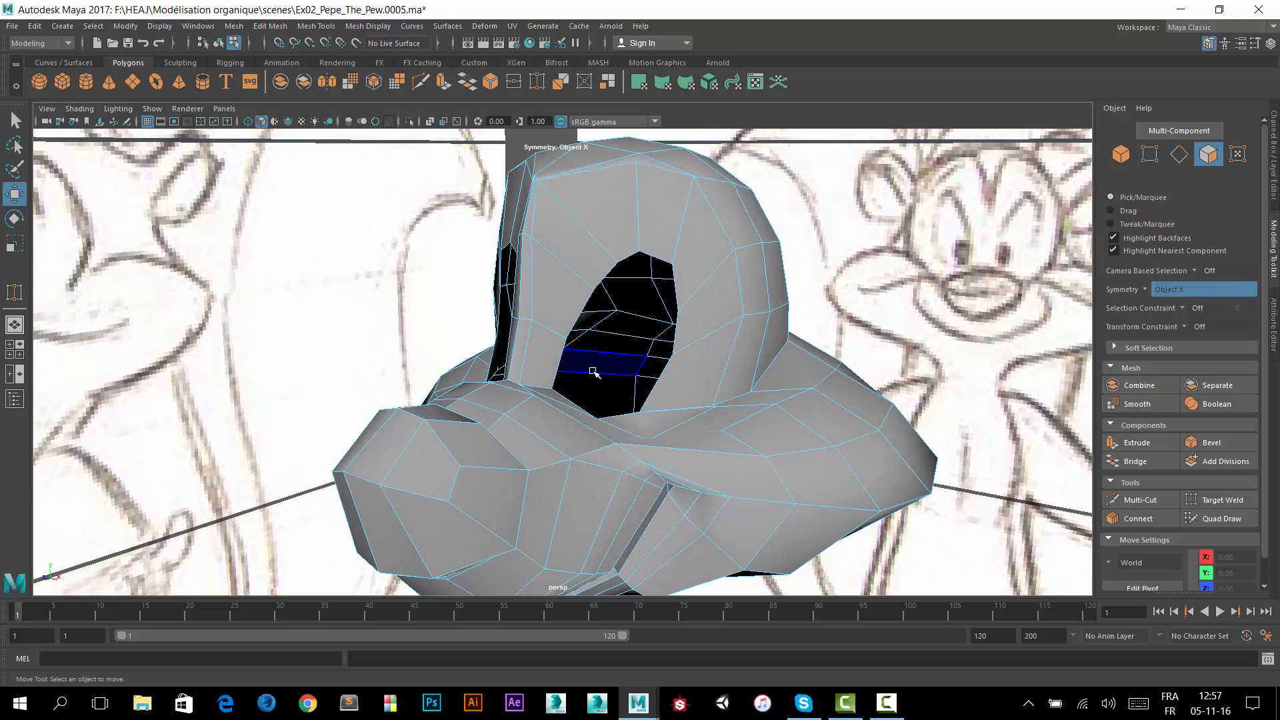